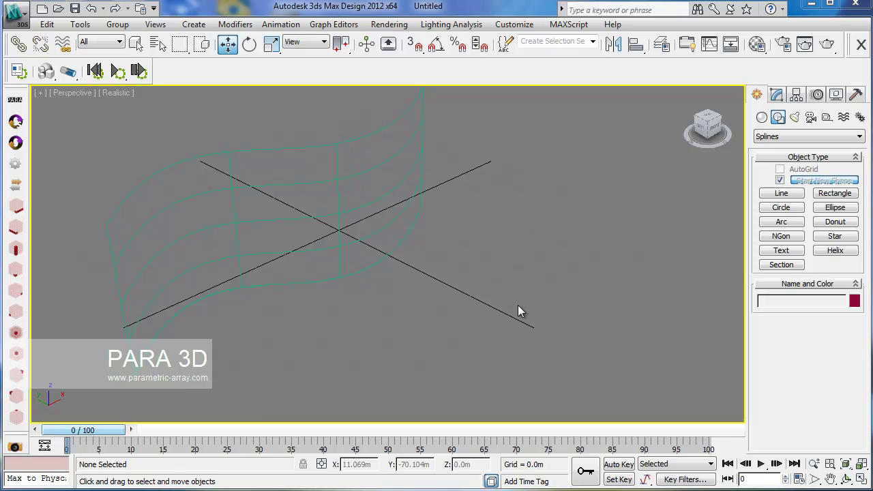
Create a box about 8.3 m long, 12.6 m wide and 1.2 m high beside the curved surface.
middle_click_drag(335, 316, 369, 304)
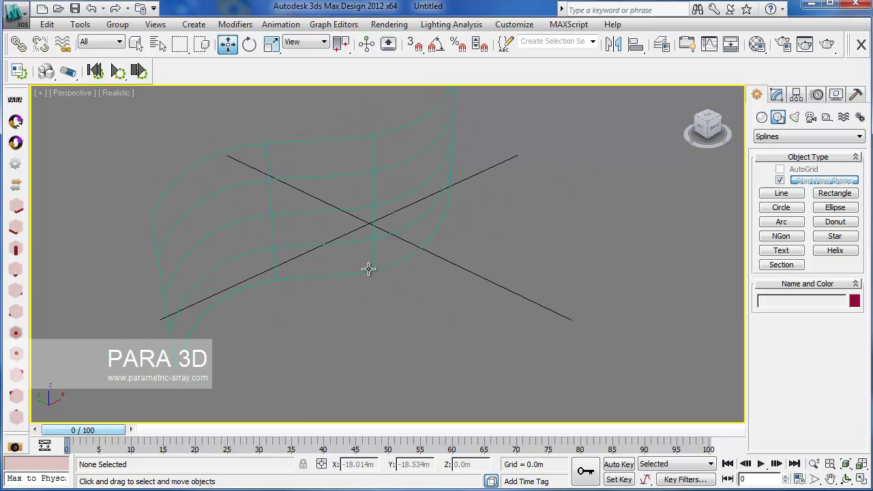
left_click(369, 269)
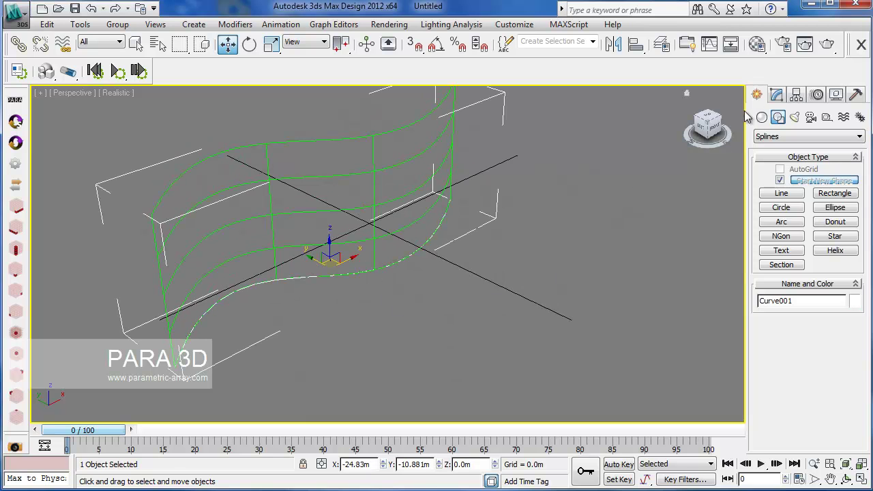
middle_click_drag(497, 291, 491, 281)
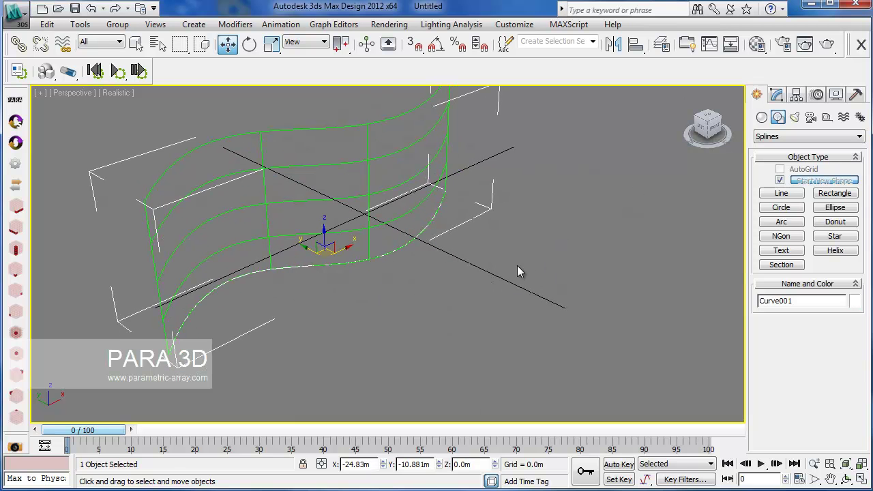
left_click(762, 117)
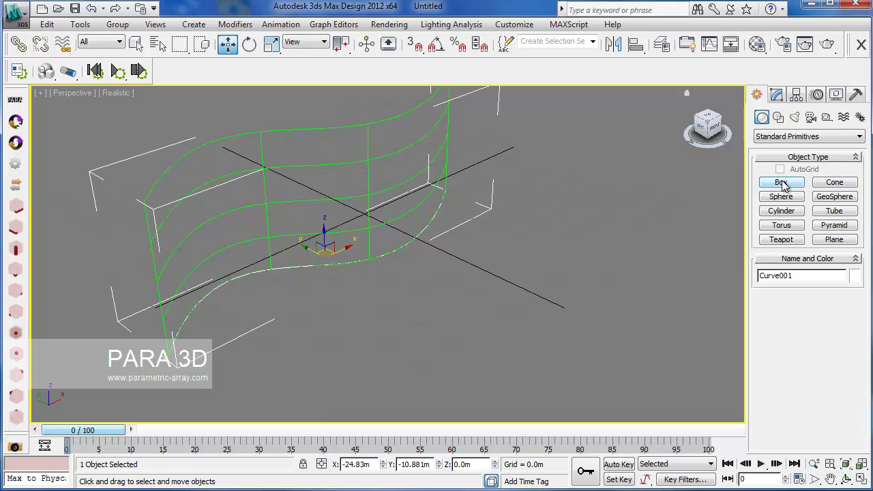
left_click(781, 182)
left_click_drag(483, 277, 477, 308)
left_click(477, 305)
middle_click_drag(495, 313, 487, 313)
Add an FFD 2x2x2 modifier to the new box.
left_click(776, 94)
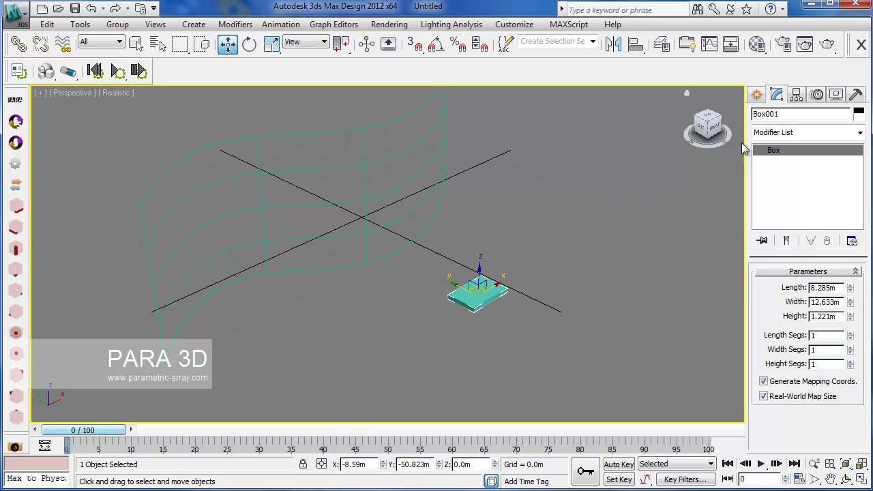
left_click(807, 132)
scroll(785, 470, "down", 1)
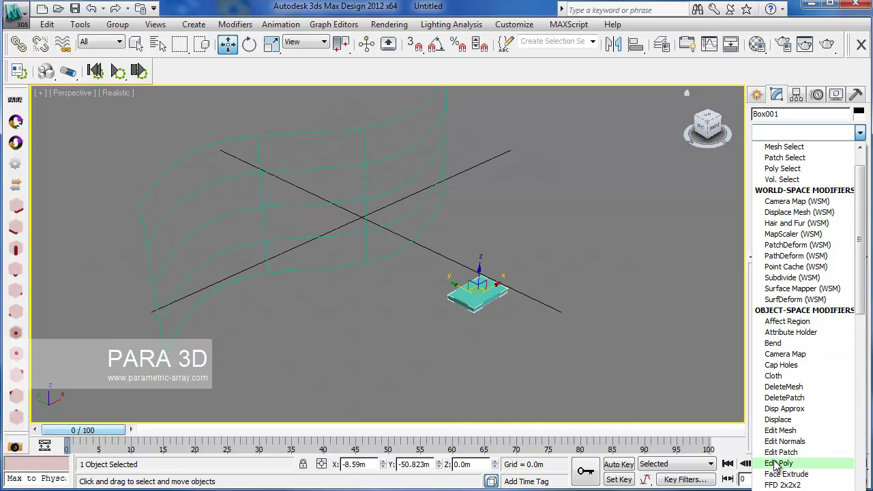
left_click(782, 484)
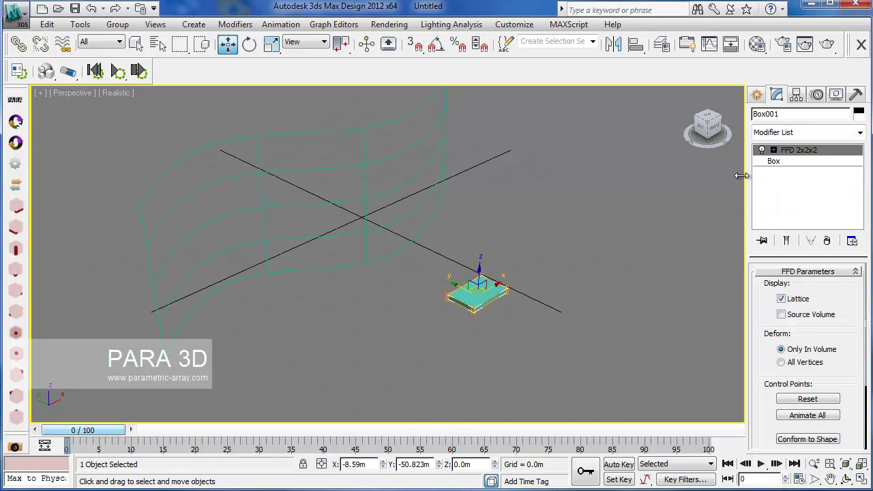
left_click_drag(758, 358, 766, 383)
Create a 10 × 20 × 1 parametric copy array of the box without keeping the original, applying the transformation on the FFD control points.
middle_click_drag(480, 317, 506, 341)
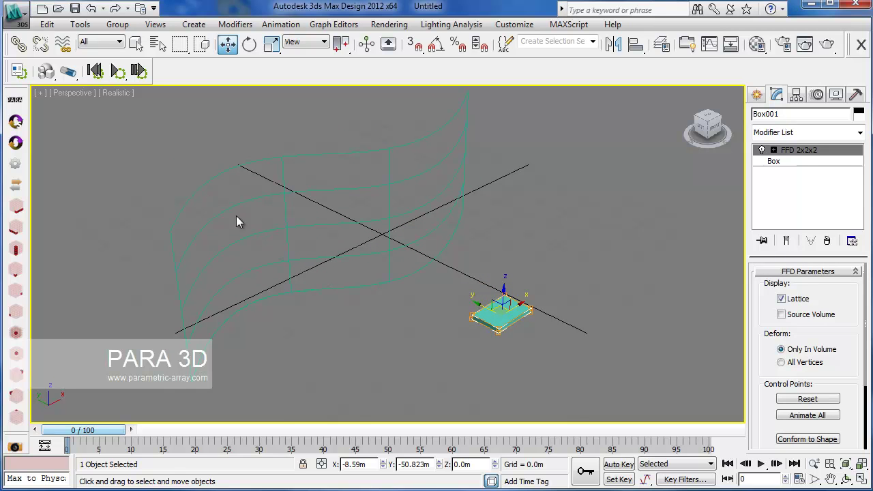
left_click(15, 121)
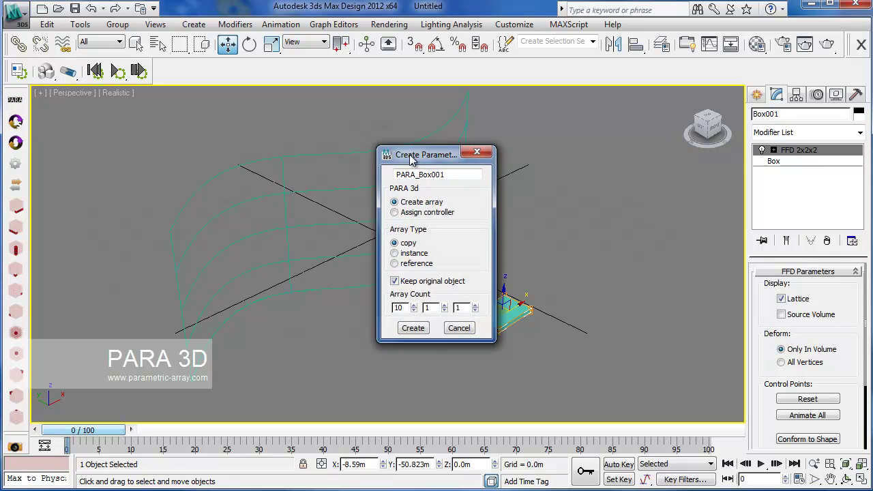
left_click_drag(411, 155, 136, 116)
left_click(149, 245)
left_click(151, 268)
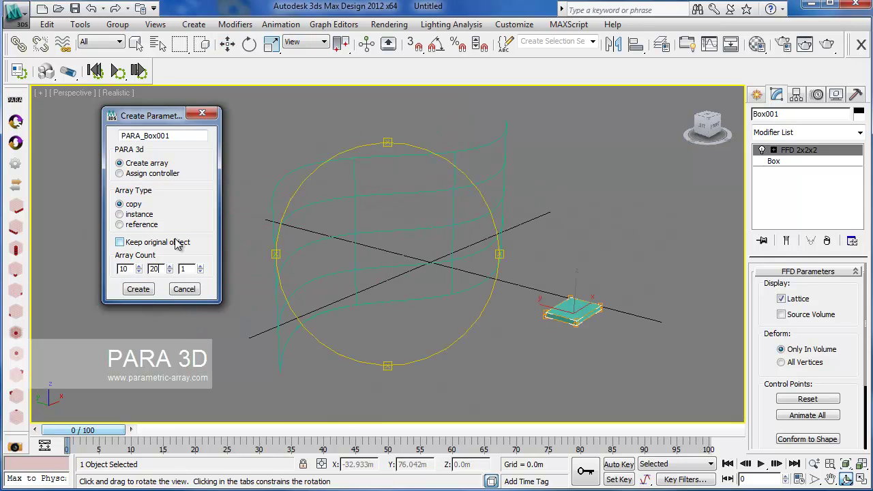
left_click(138, 289)
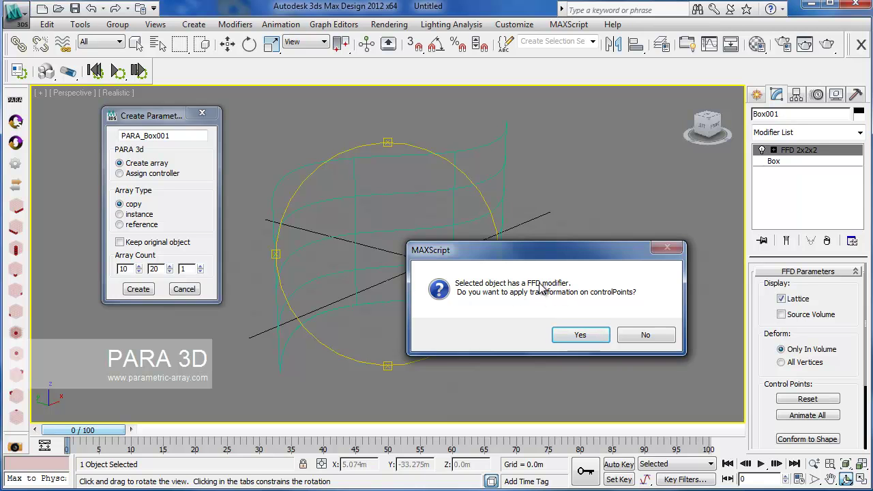
left_click(579, 337)
Assign a new Surface Controller to the array's Transform property.
left_click_drag(291, 29, 97, 30)
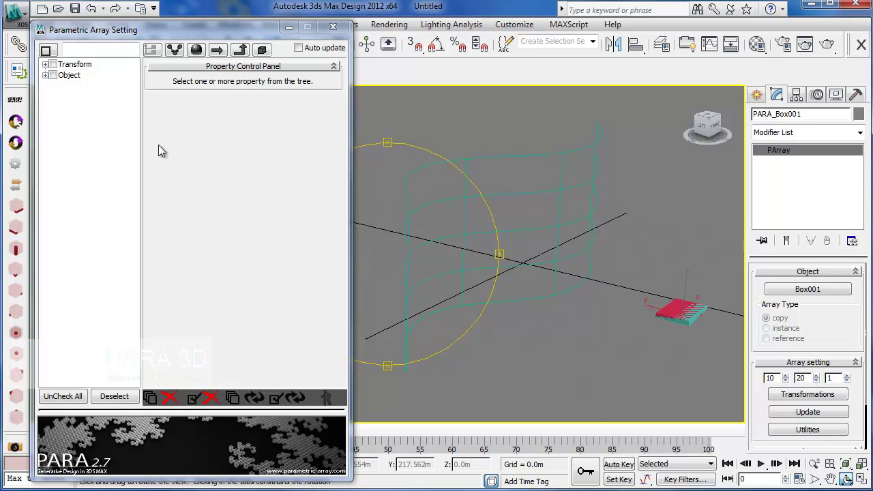
left_click(45, 64)
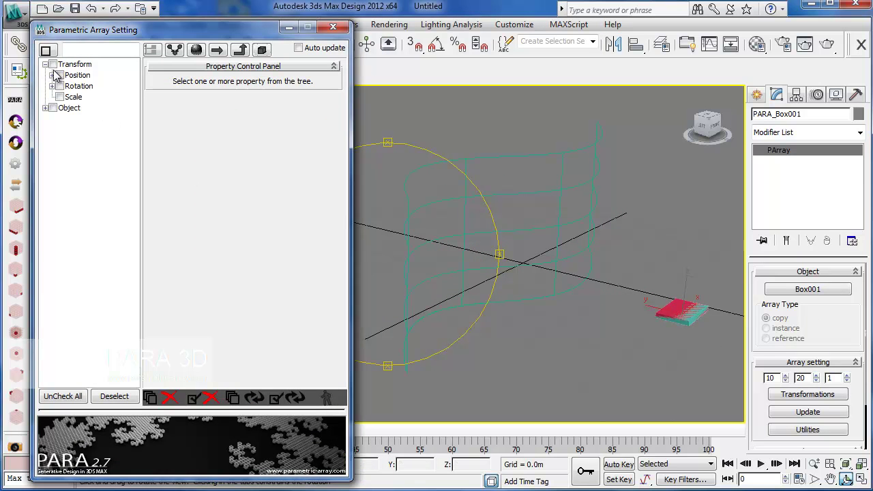
left_click(52, 64)
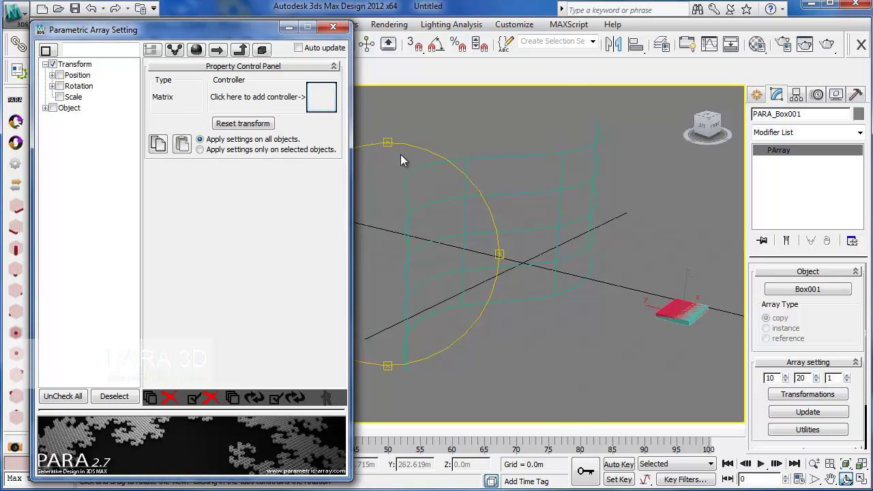
left_click(321, 97)
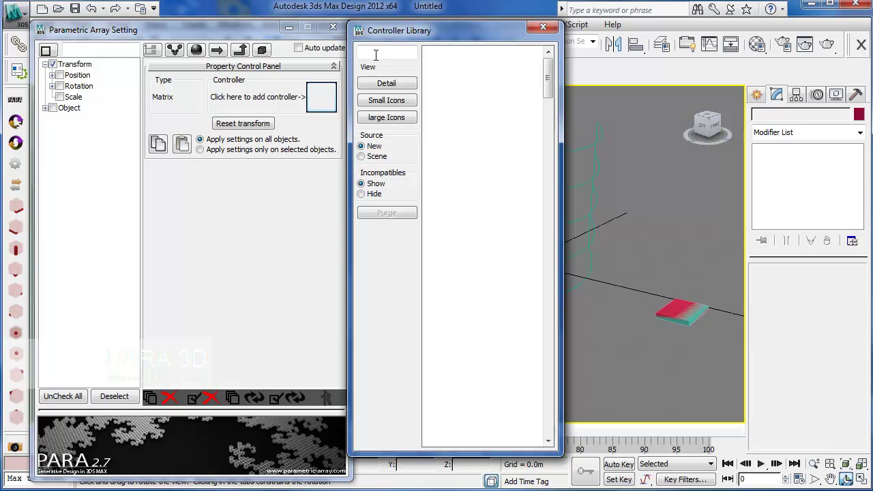
left_click(374, 56)
type("sur")
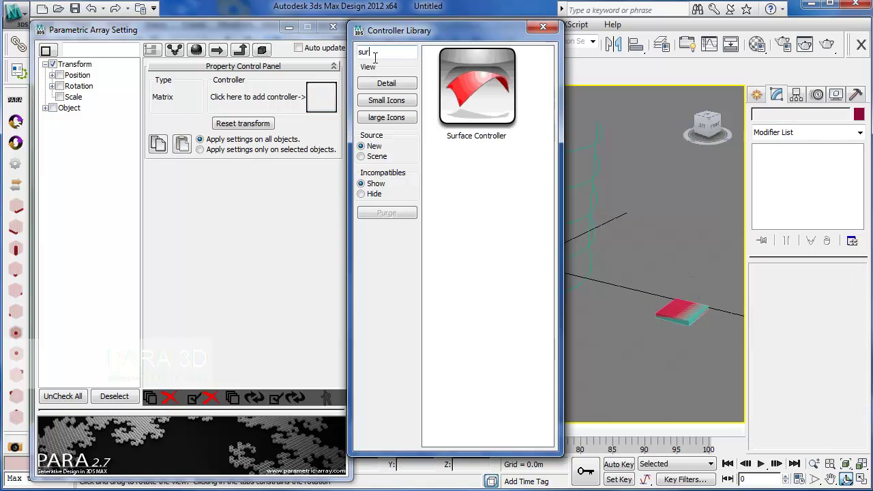
left_click_drag(479, 111, 321, 101)
left_click(544, 28)
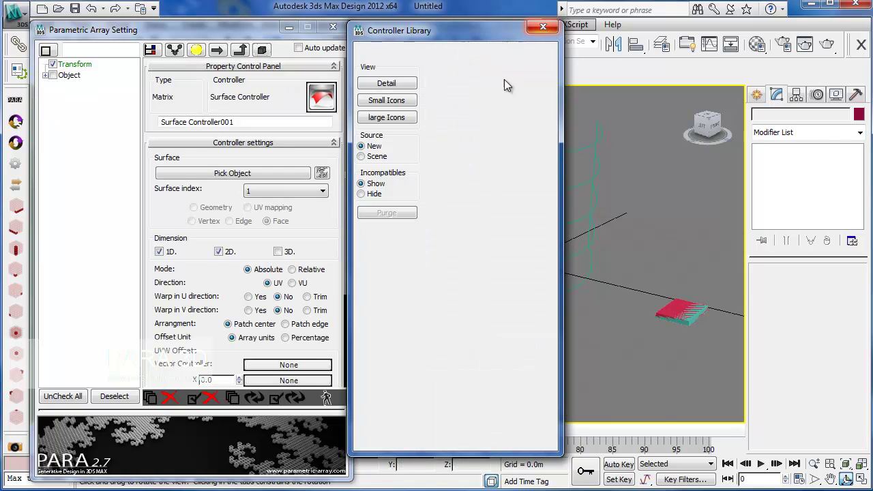
Use the curved surface as the Surface Controller's surface and update the array onto it.
left_click(275, 175)
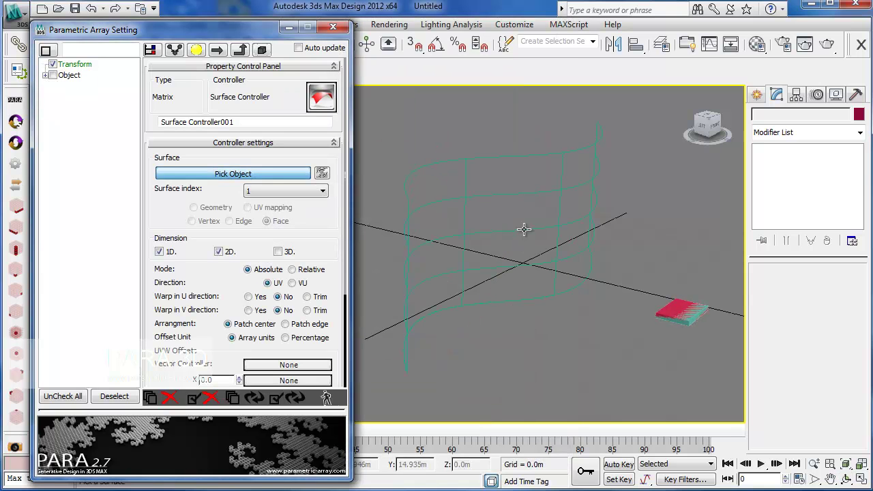
left_click(444, 288)
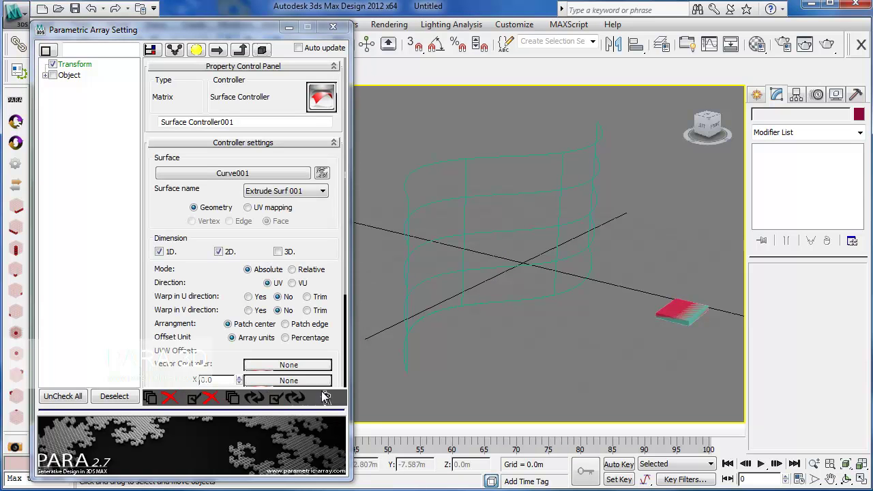
middle_click_drag(495, 282, 476, 309)
middle_click_drag(428, 297, 450, 292)
left_click_drag(201, 34, 228, 167)
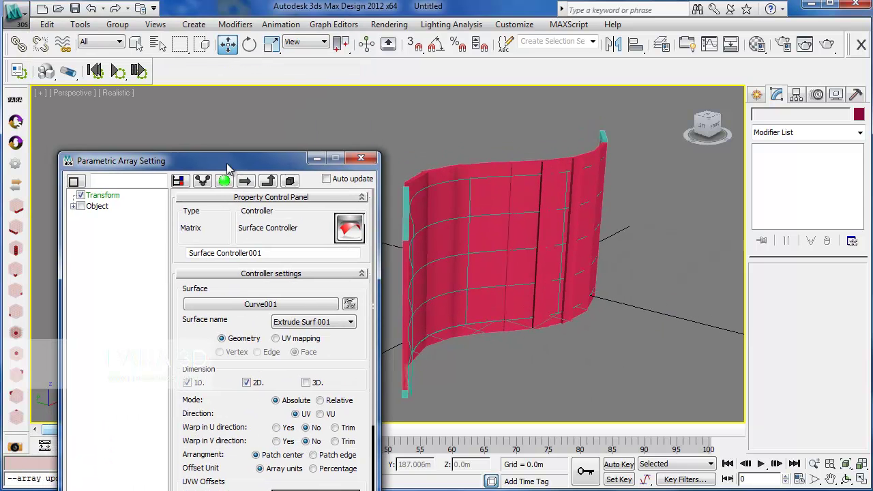
Display the perspective viewport as Shaded with Edged Faces to inspect the boxes on the surface.
left_click(454, 270)
scroll(476, 266, "up", 3)
middle_click_drag(476, 266, 515, 296)
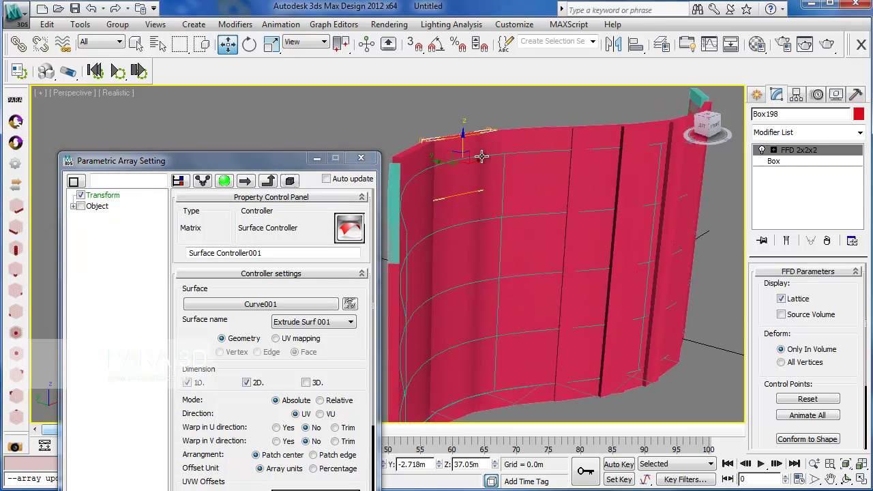
middle_click_drag(479, 325, 411, 245, "alt")
left_click(113, 93)
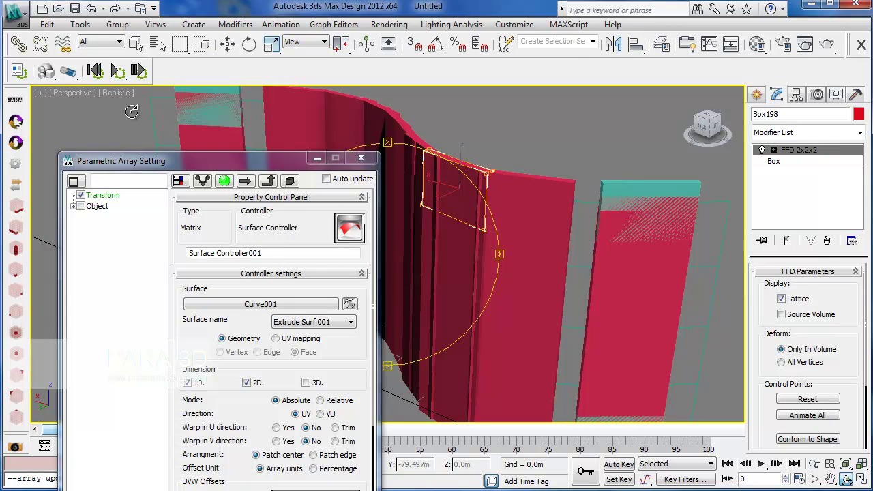
left_click(118, 93)
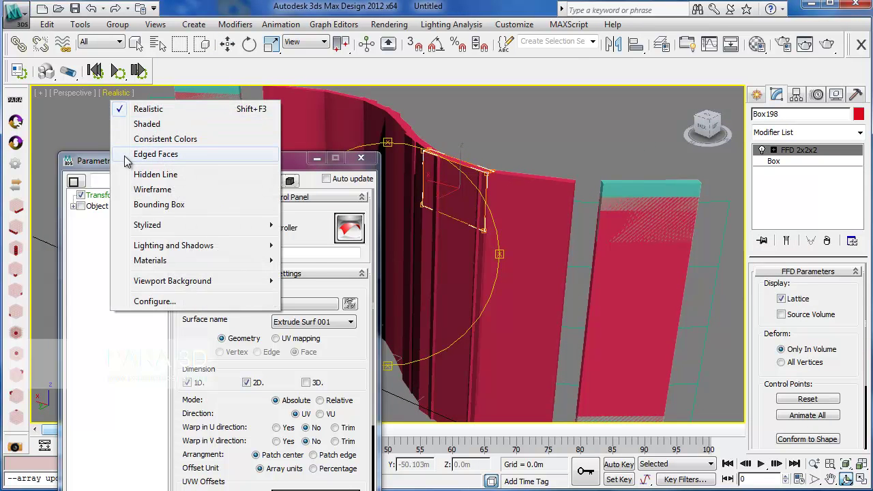
left_click(162, 156)
left_click(125, 93)
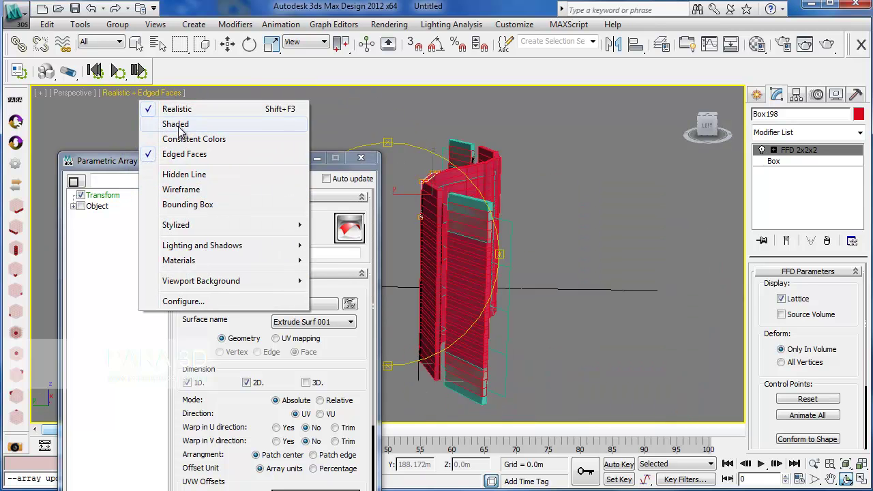
left_click(175, 124)
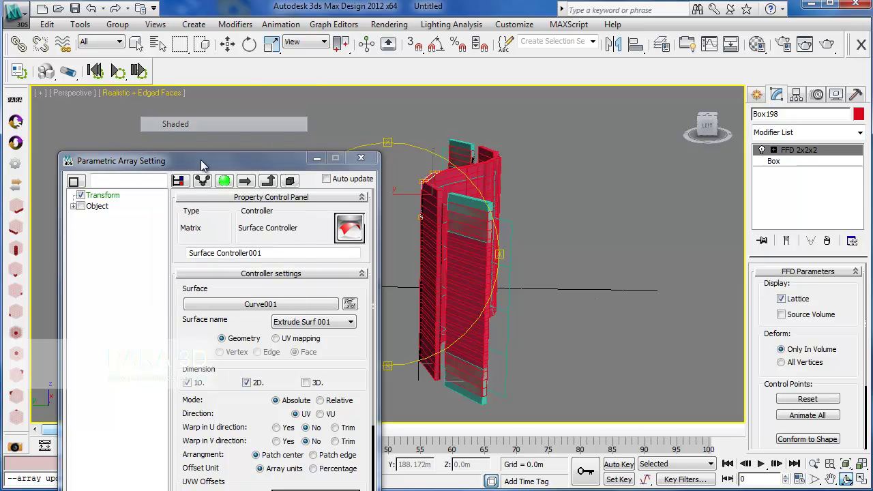
middle_click_drag(425, 250, 378, 249, "alt")
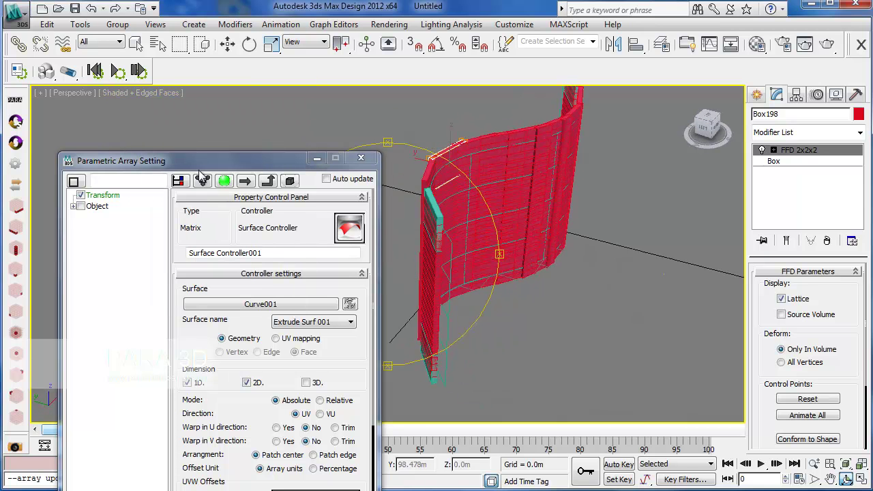
Deselect the Transform property and select all eight control points under the FFD 2x2x2 modifier's Master property.
left_click_drag(199, 166, 191, 113)
left_click(74, 146)
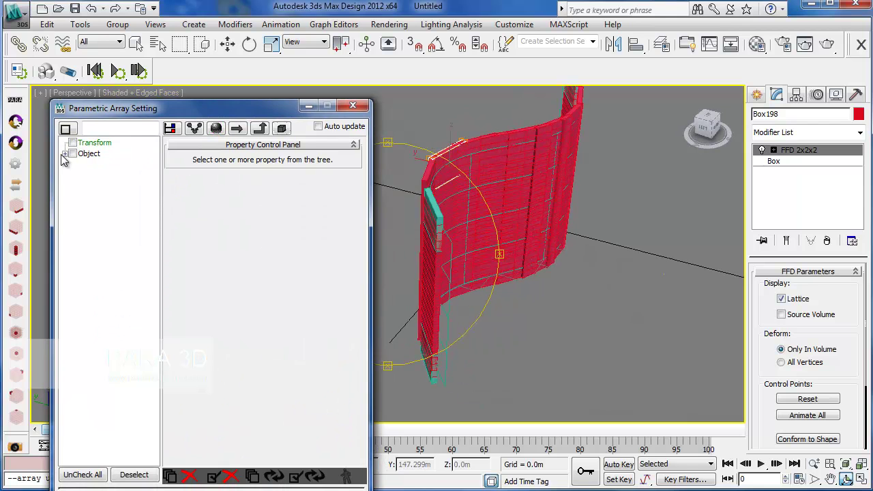
left_click(64, 153)
left_click(71, 164)
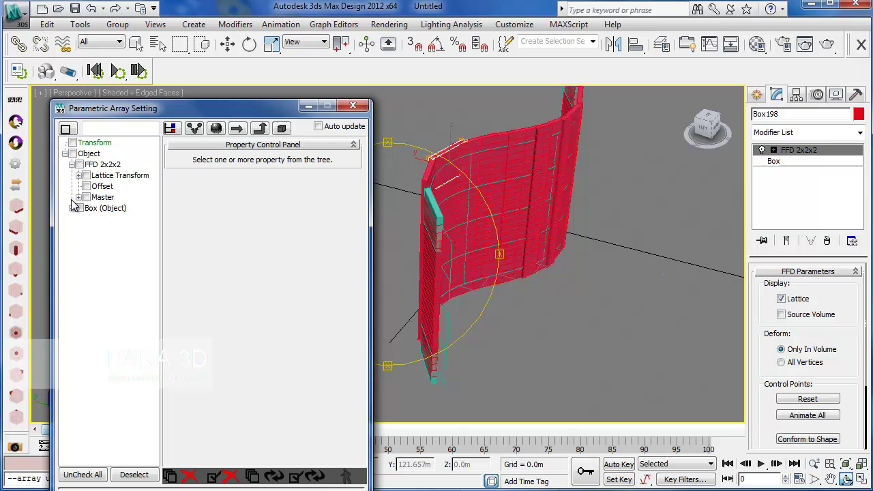
left_click(79, 197)
left_click(87, 197)
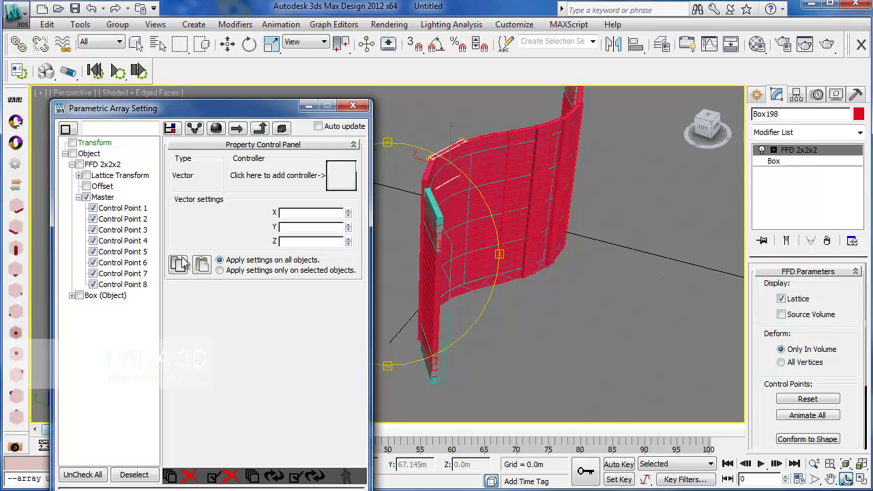
Assign a Surface Controller to the selected FFD control points as an instance.
left_click(341, 175)
left_click(392, 132)
type("su")
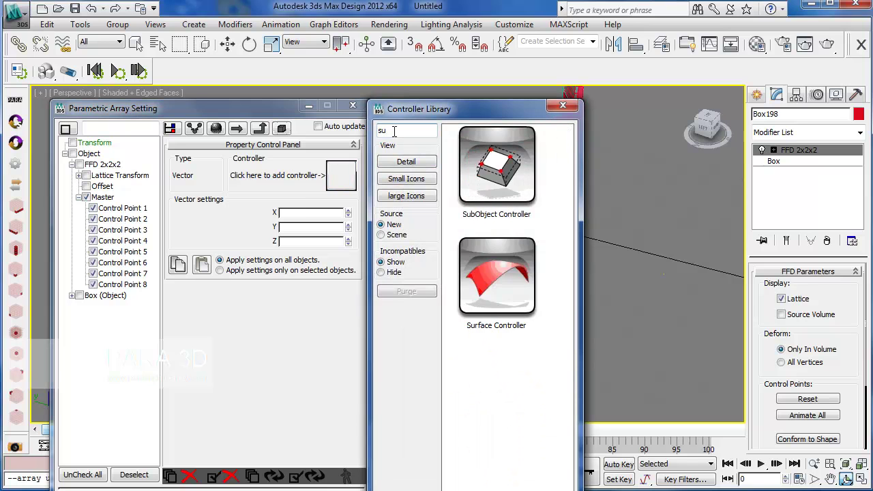
left_click(471, 258)
left_click(335, 175)
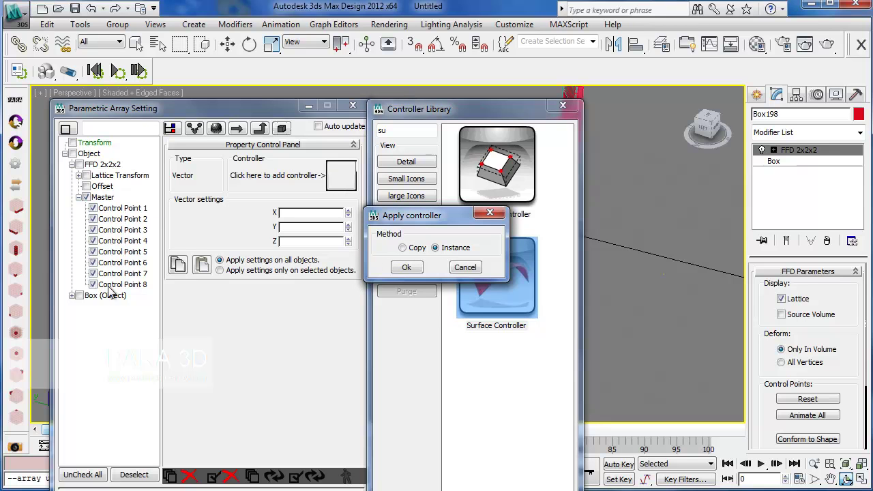
left_click(404, 268)
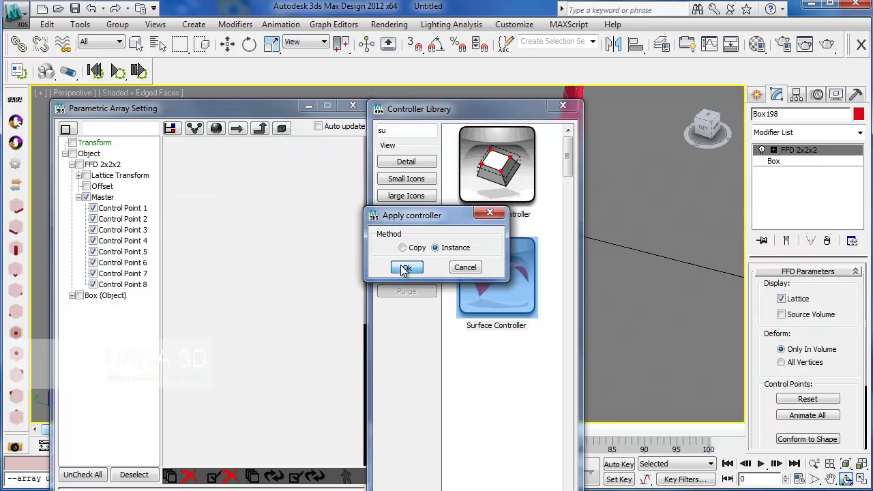
Assign a SubObject Controller as the vector controller for the control points' UVW offsets.
left_click_drag(386, 116, 608, 124)
left_click_drag(205, 108, 195, 65)
scroll(176, 279, "down", 3)
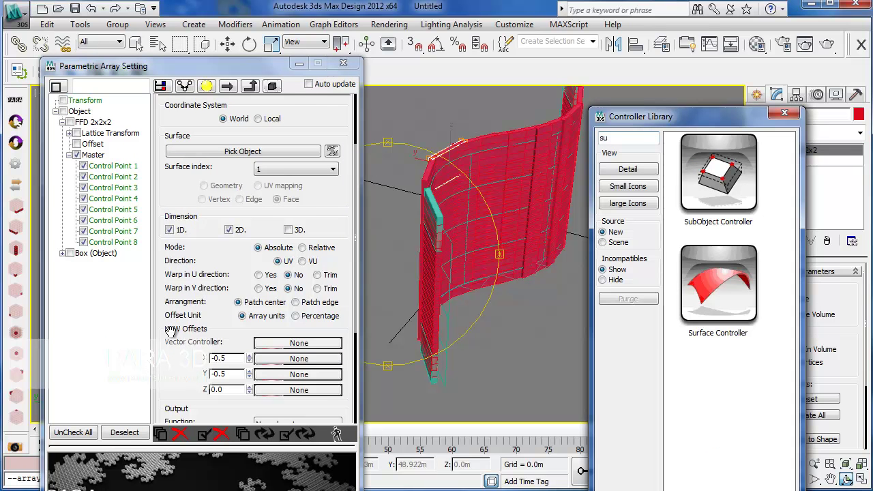
left_click(706, 197)
left_click_drag(706, 198, 318, 348)
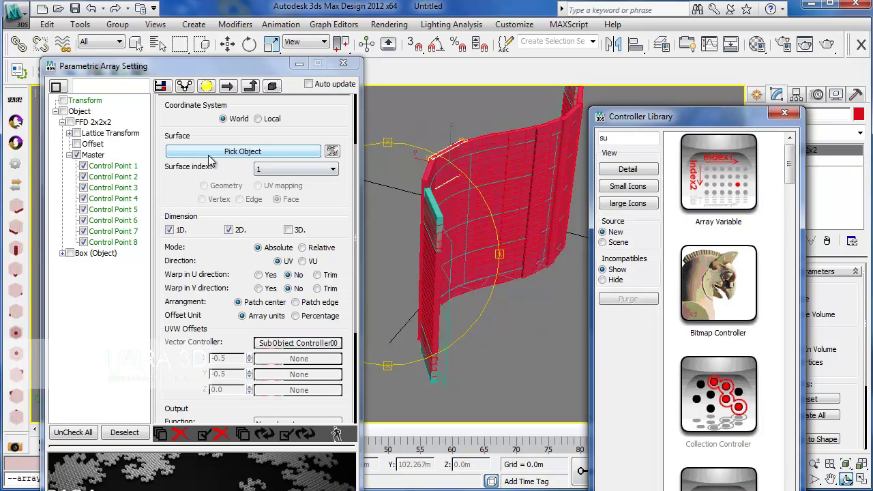
Pick the extruded Curve001 surface as the Surface Controller's target surface and close the controller library.
left_click(242, 151)
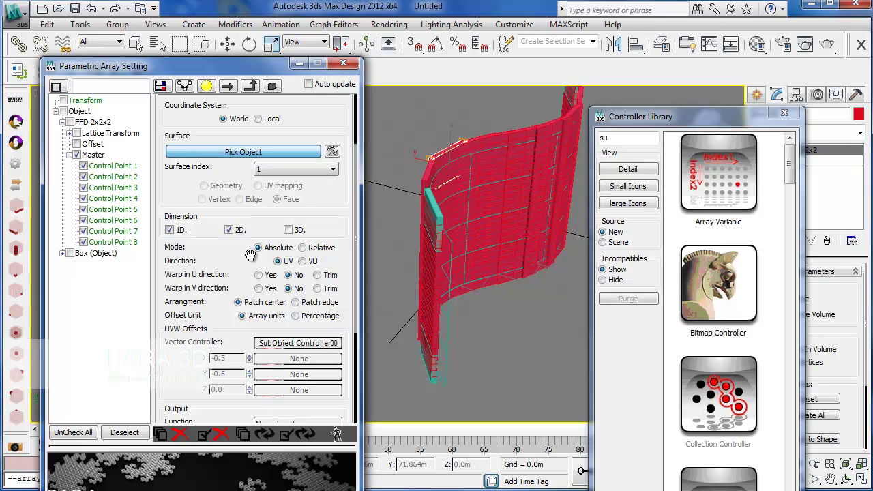
left_click(444, 386)
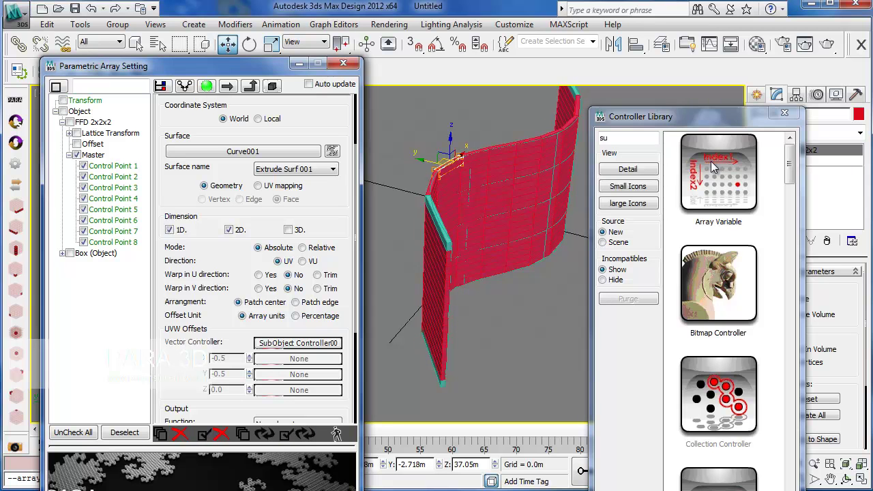
left_click(784, 113)
middle_click_drag(502, 293, 487, 297)
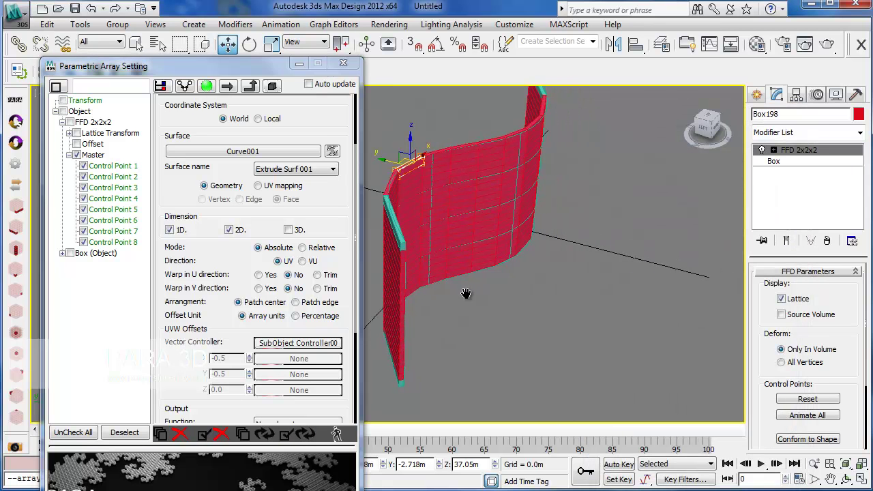
left_click(846, 479)
left_click_drag(435, 263, 368, 239)
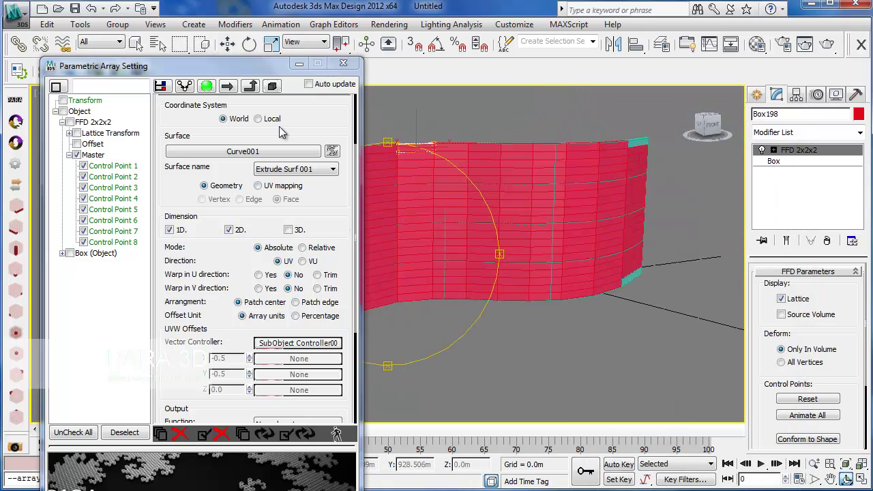
Set the parametric array's first two counts to 20 and 15.
left_click(271, 86)
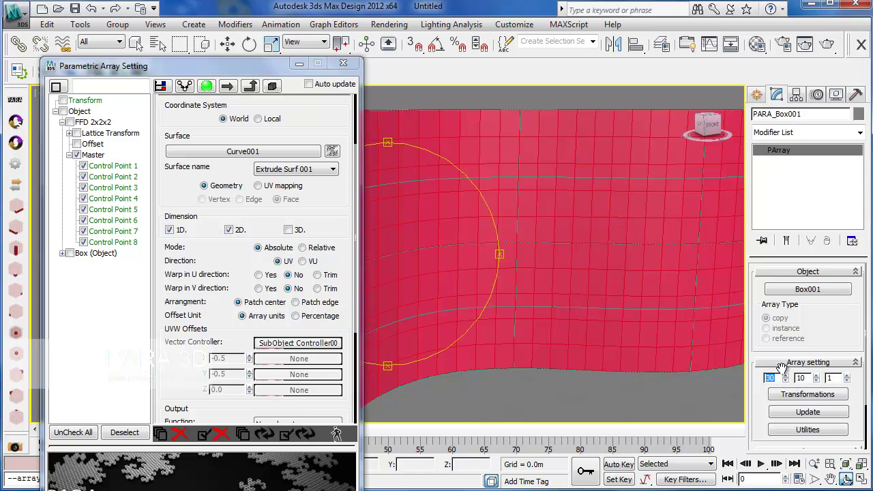
key("Tab")
type("15")
key("Return")
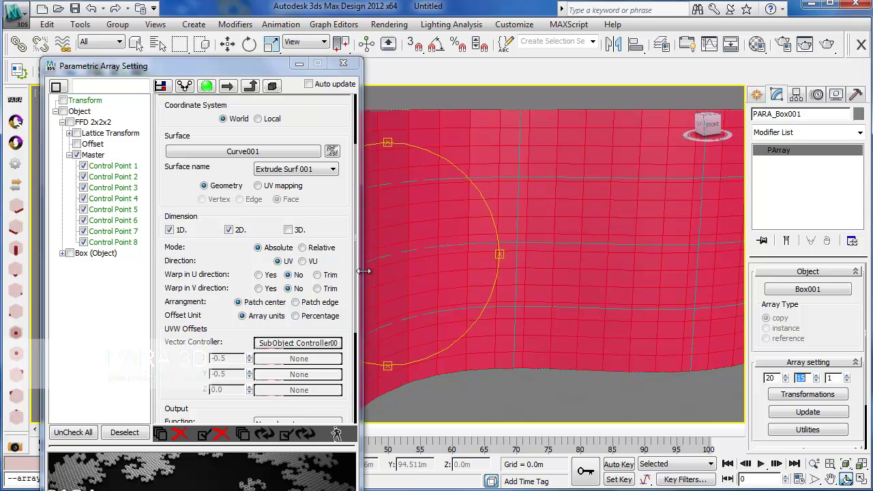
left_click_drag(413, 257, 436, 238)
Set the SubObject Controller's pattern to Running bonds with the Horizontal direction and apply it to the array.
left_click(298, 343)
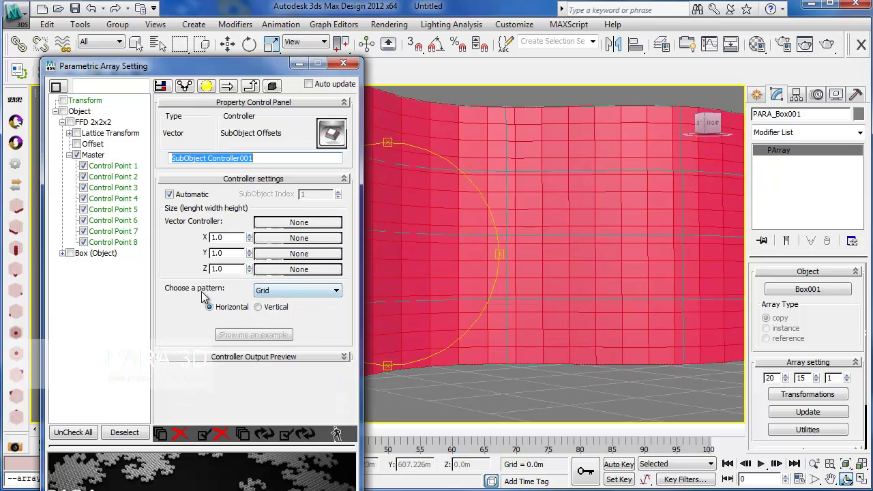
left_click(287, 293)
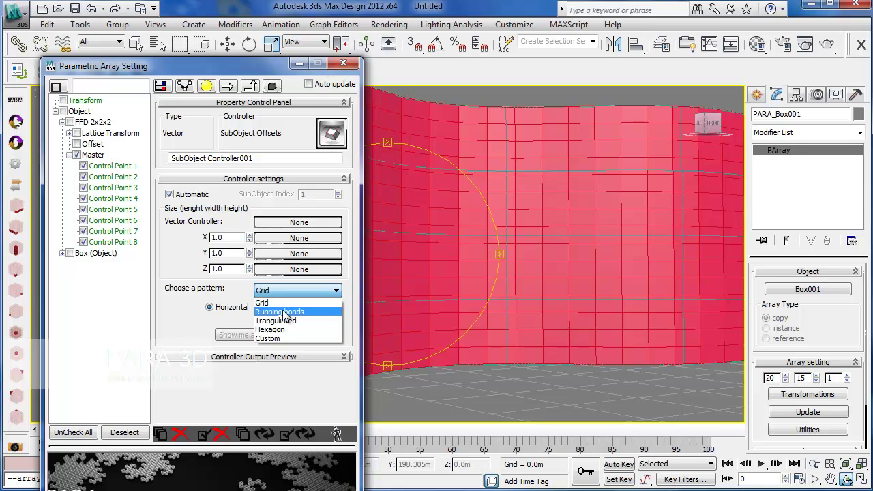
left_click(285, 313)
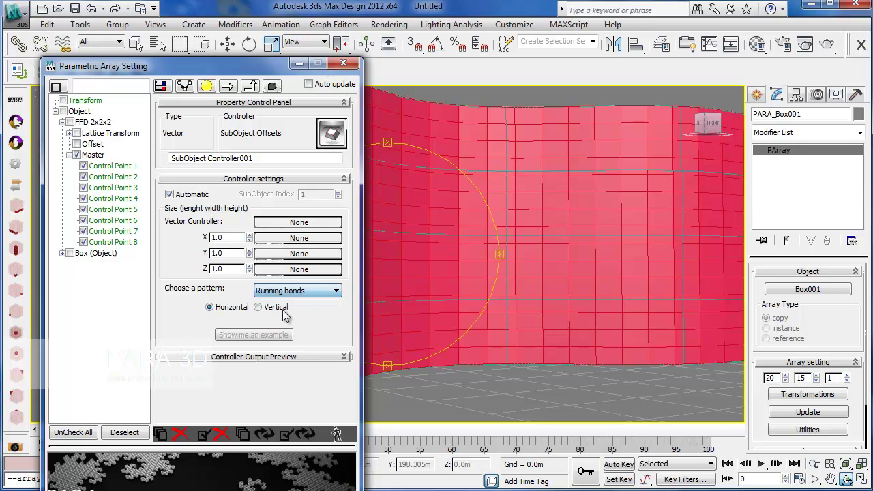
left_click(295, 436)
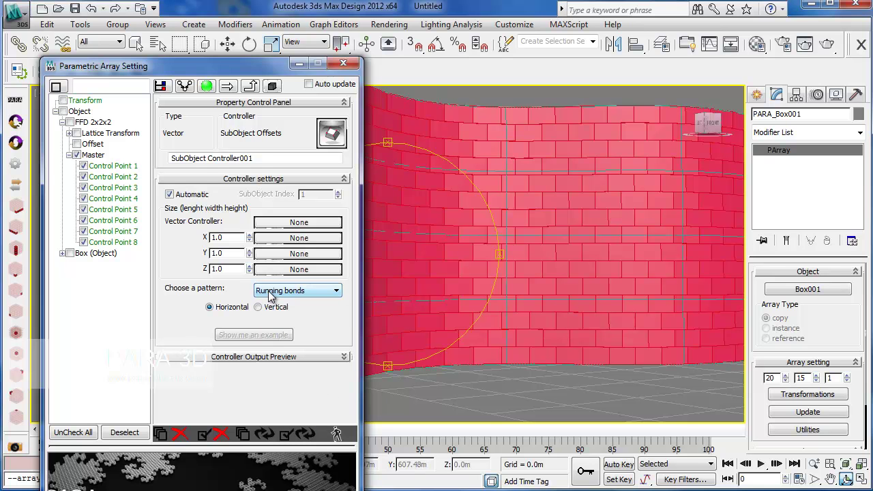
left_click_drag(409, 272, 444, 284)
Try the Tranguliated pattern for the SubObject Controller and switch back to Running bonds.
left_click(303, 291)
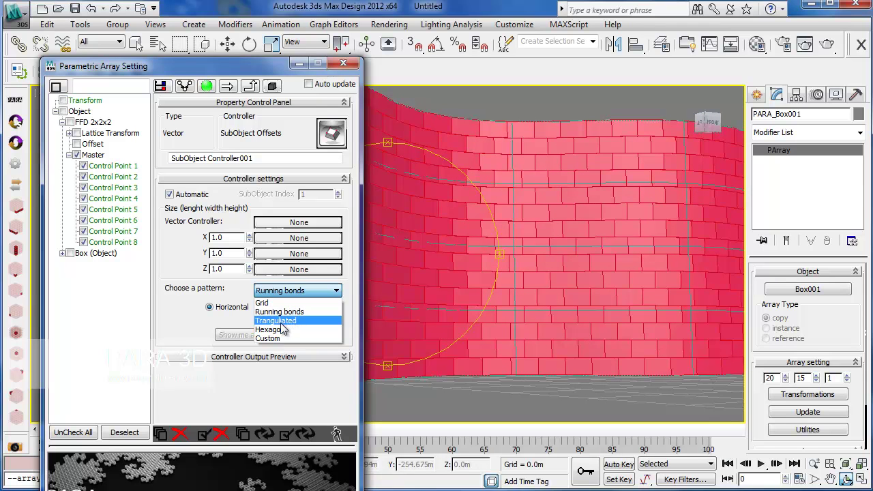
left_click(285, 320)
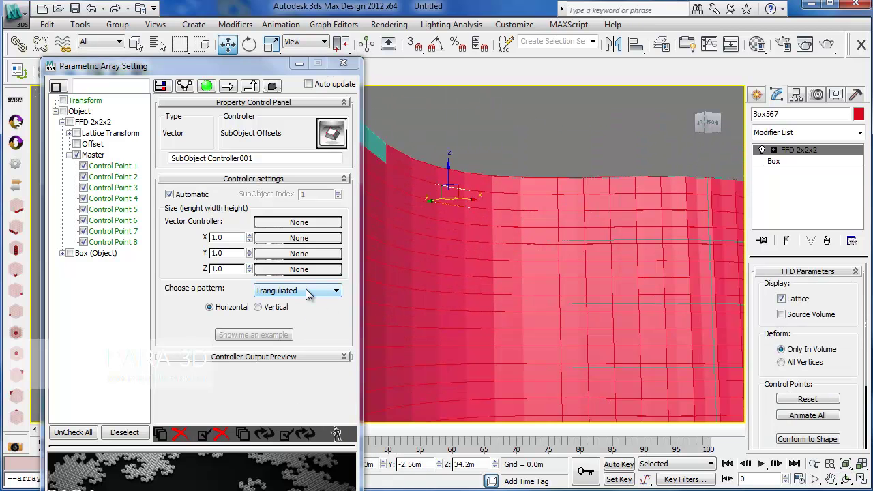
left_click(307, 292)
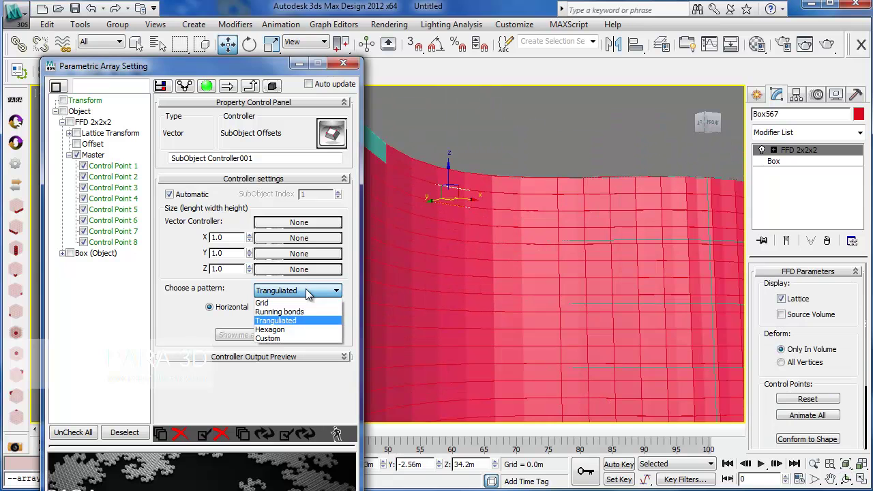
left_click(279, 311)
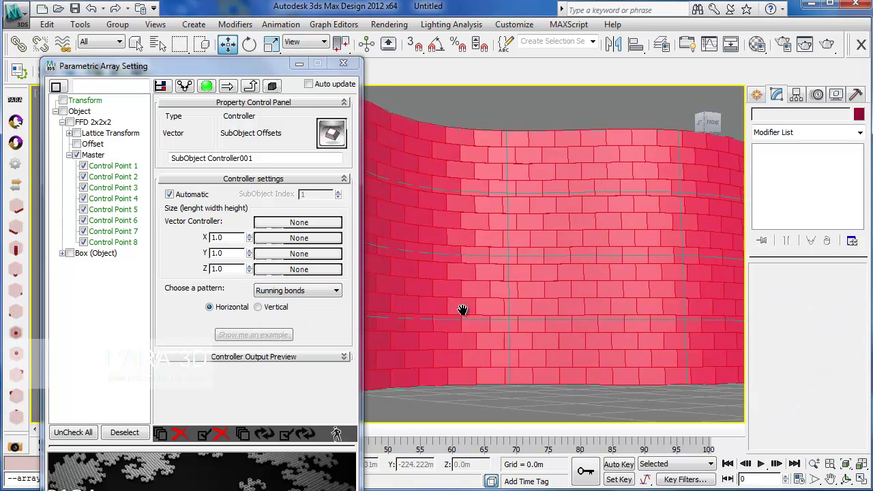
middle_click_drag(464, 307, 475, 325)
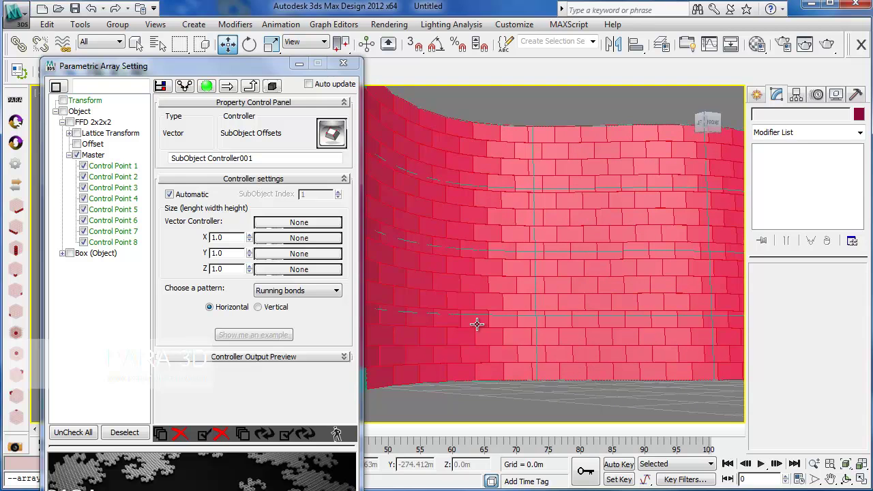
middle_click_drag(530, 319, 464, 329)
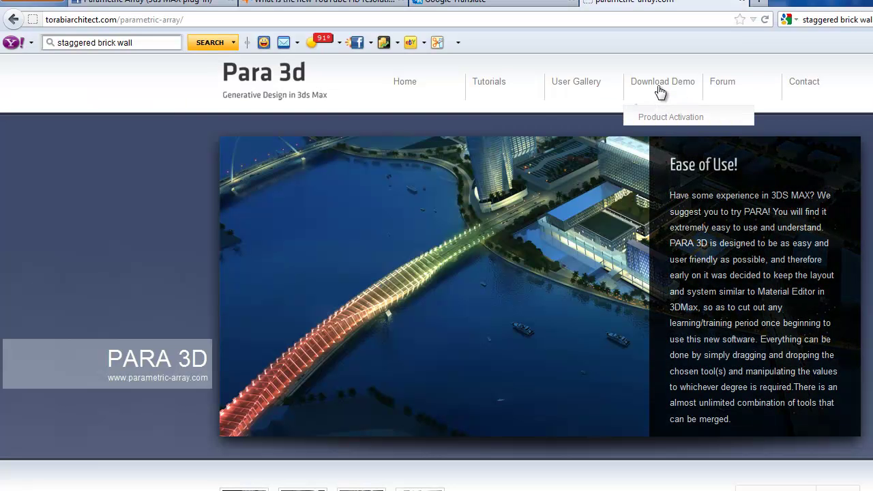
In the web browser, open the Para 3d site's Tutorials page and search it for "link".
mouse_move(577, 81)
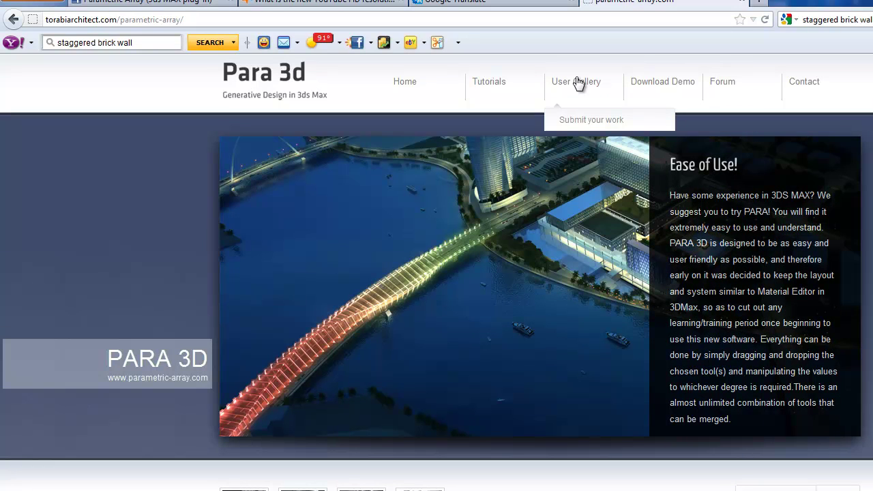
left_click(501, 83)
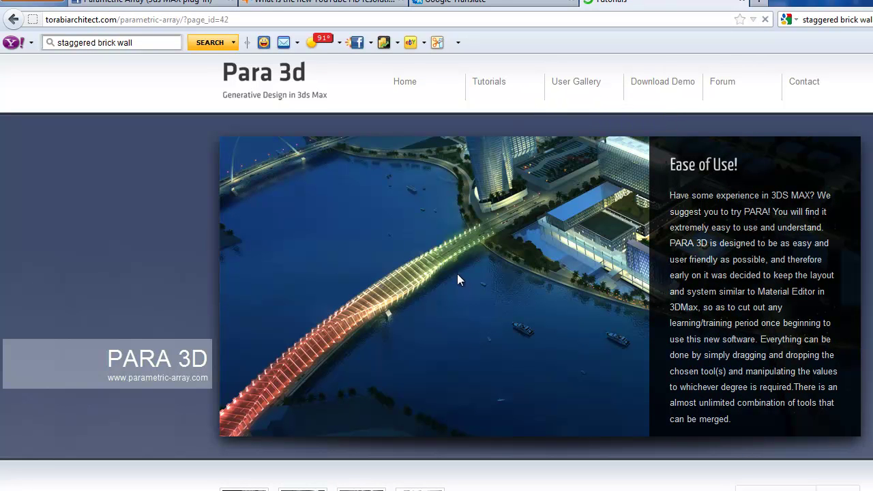
left_click(712, 300)
type("li")
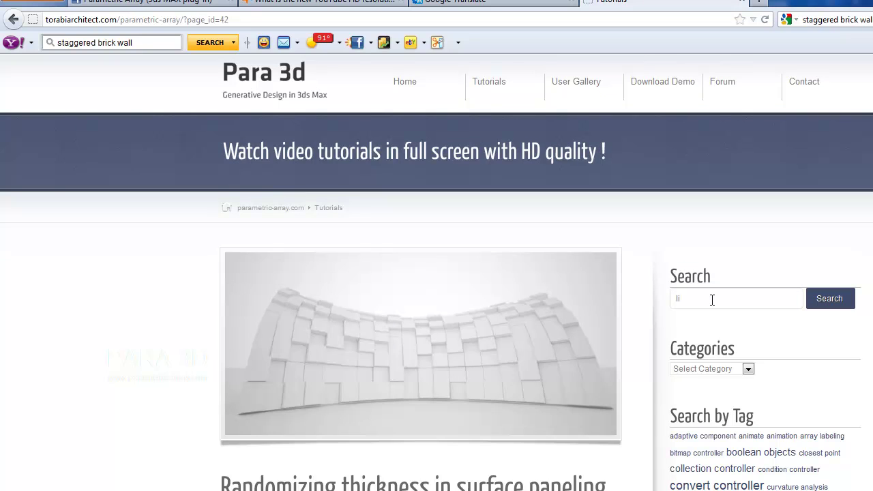
type("ink")
key("Return")
Open the "Basics of Link controller" tutorial from the search results and look over its page.
scroll(339, 281, "down", 20)
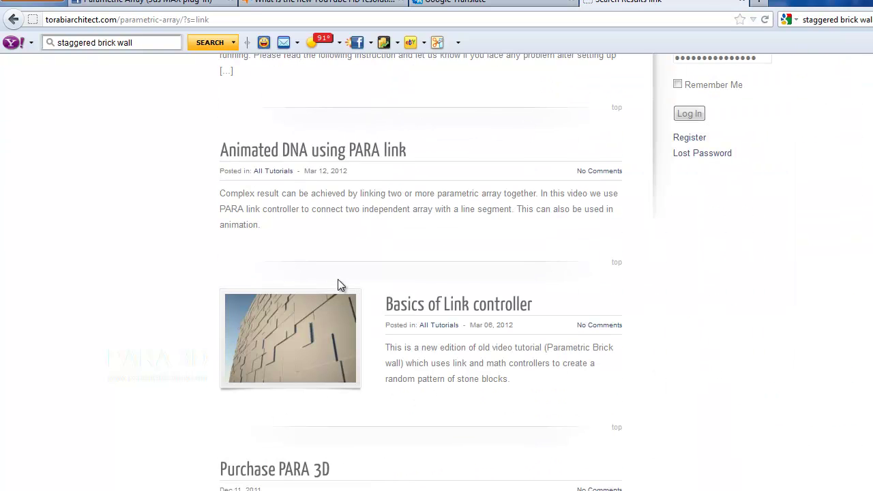
scroll(338, 280, "up", 2)
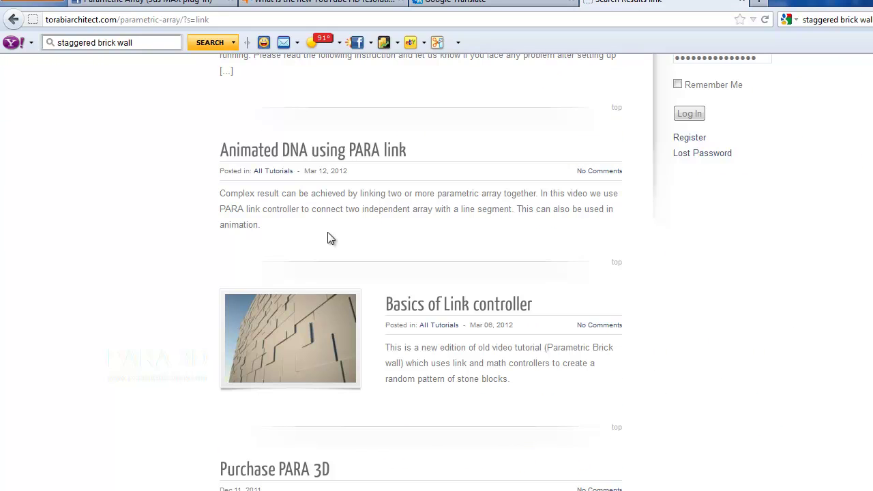
left_click(439, 313)
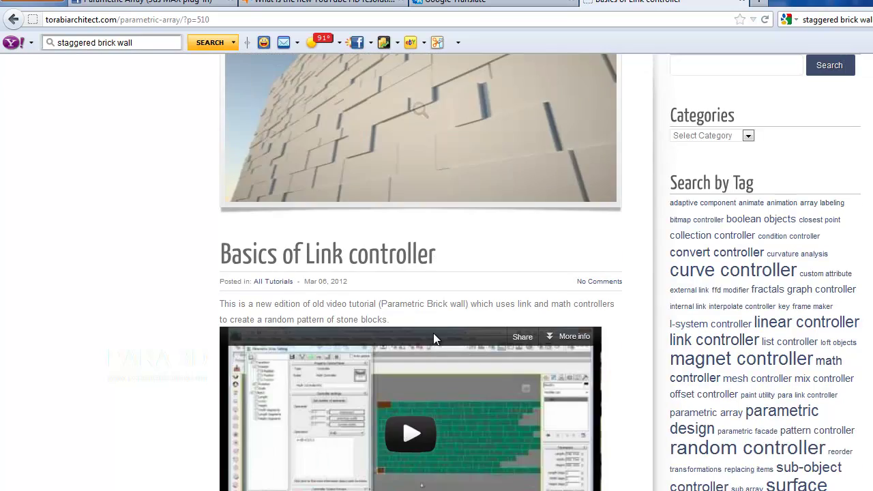
scroll(419, 289, "down", 2)
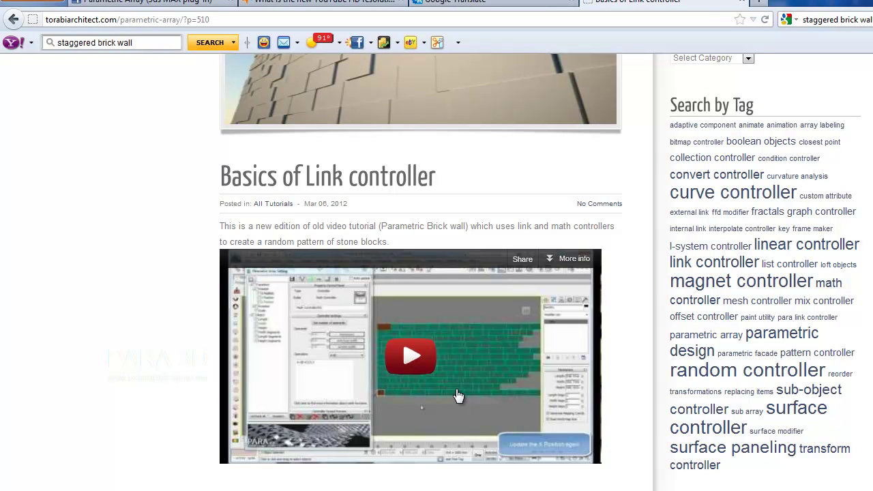
scroll(438, 321, "up", 3)
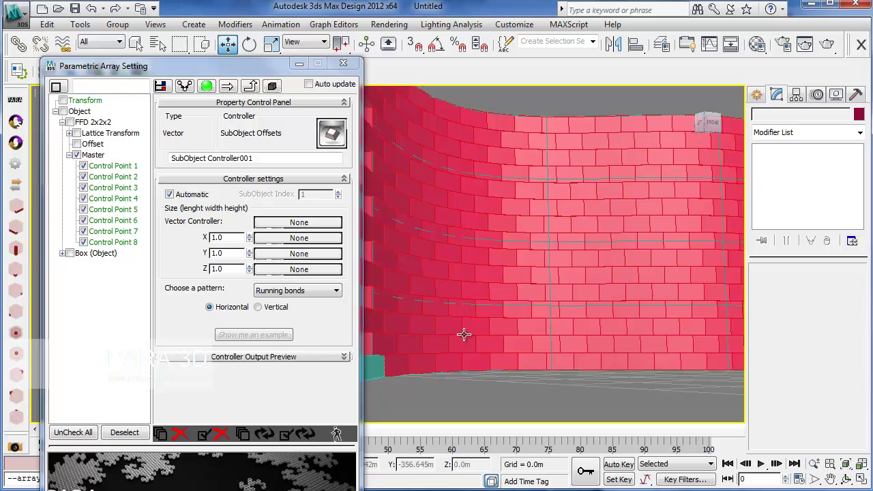
In 3ds Max, set the SubObject Controller's pattern to Custom and draw a box about 4.06 m long, 9.07 m wide and 1.22 m high.
left_click(298, 291)
left_click(309, 343)
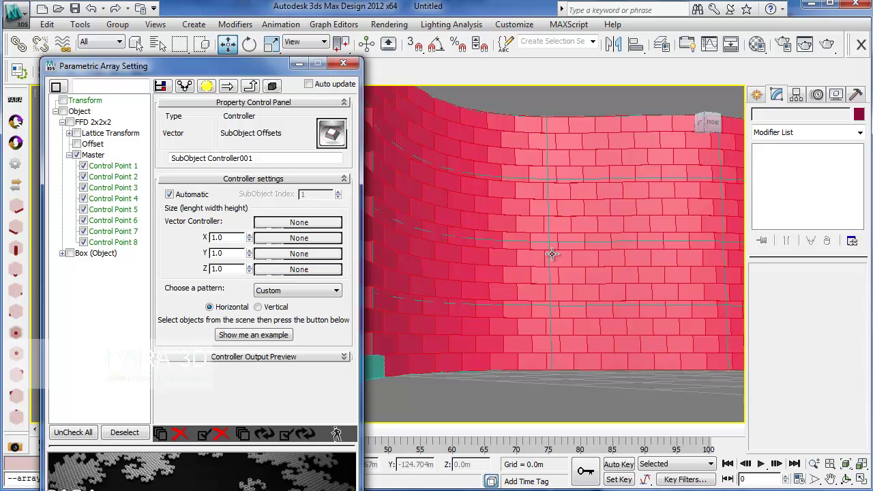
key("t")
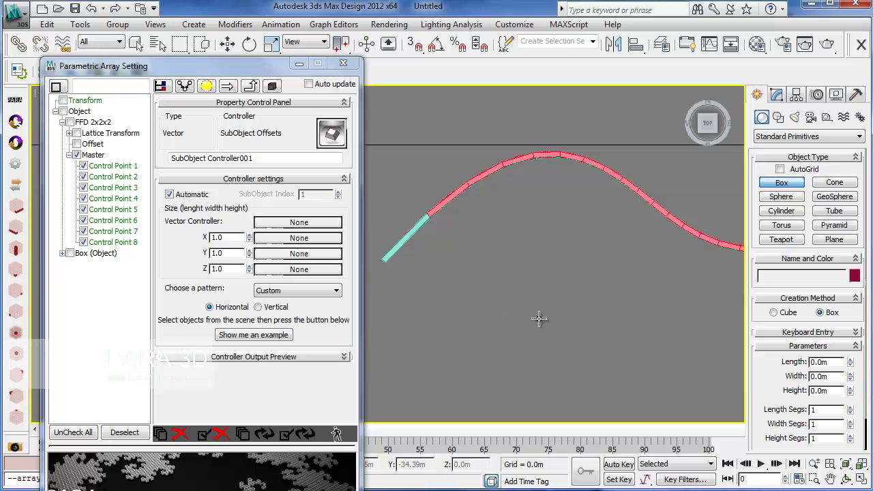
left_click_drag(520, 306, 565, 326)
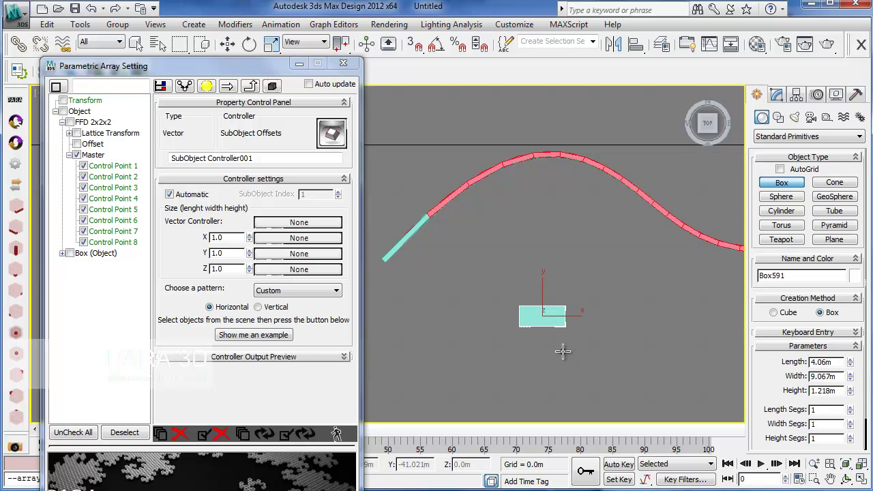
middle_click_drag(565, 341, 452, 294)
scroll(521, 312, "up", 3)
left_click(776, 94)
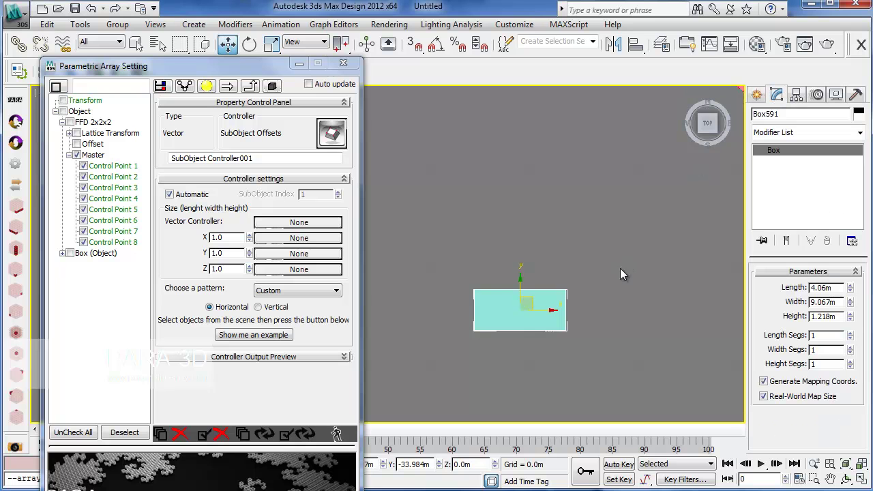
scroll(609, 236, "up", 1)
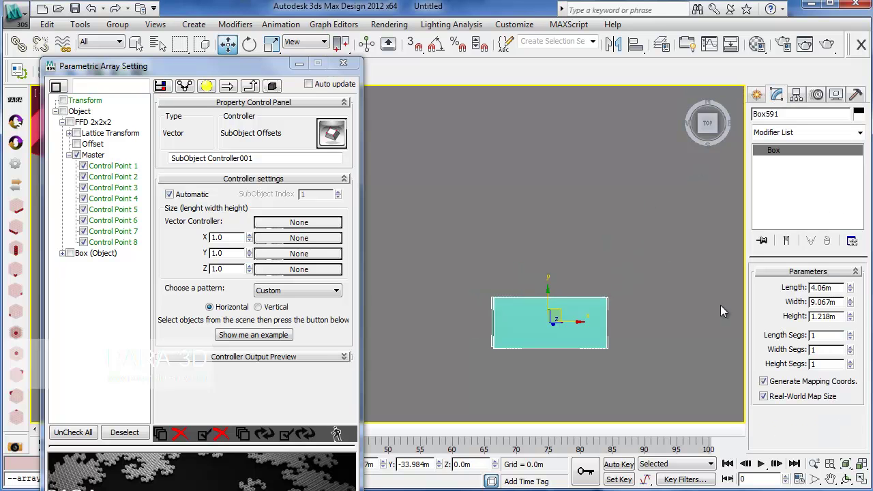
Clone the new box as an instance and move the clone along X to the original box's short end.
left_click(844, 479)
left_click_drag(562, 361, 466, 269)
middle_click_drag(464, 277, 394, 260)
right_click(493, 324)
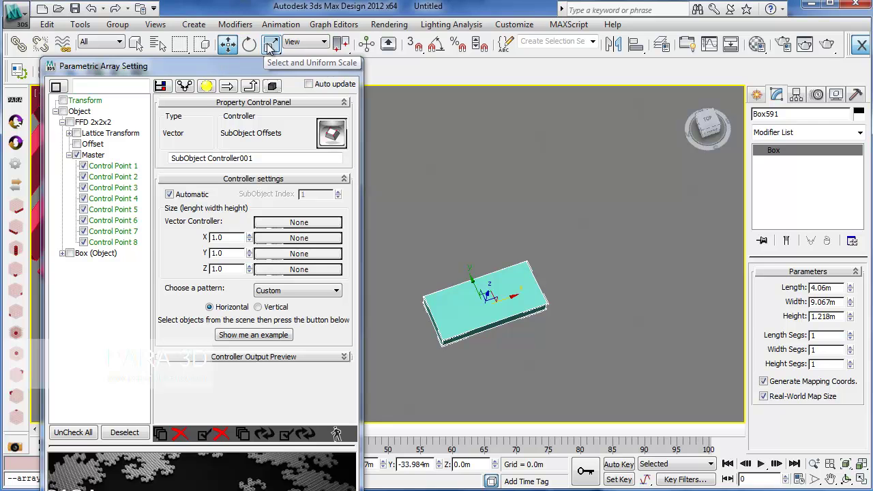
left_click(47, 24)
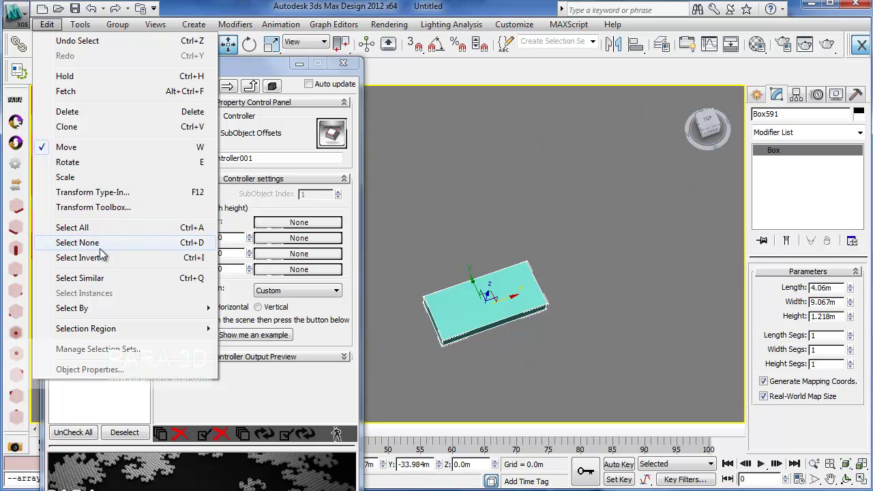
left_click(82, 126)
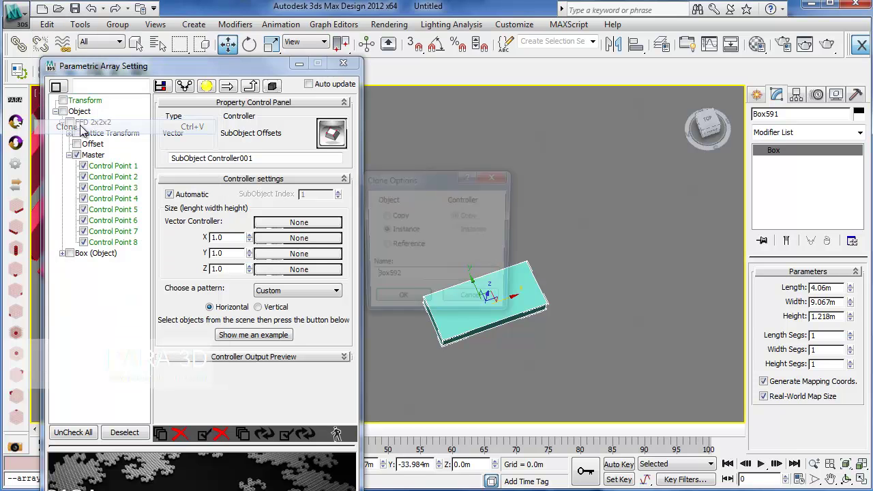
left_click(400, 302)
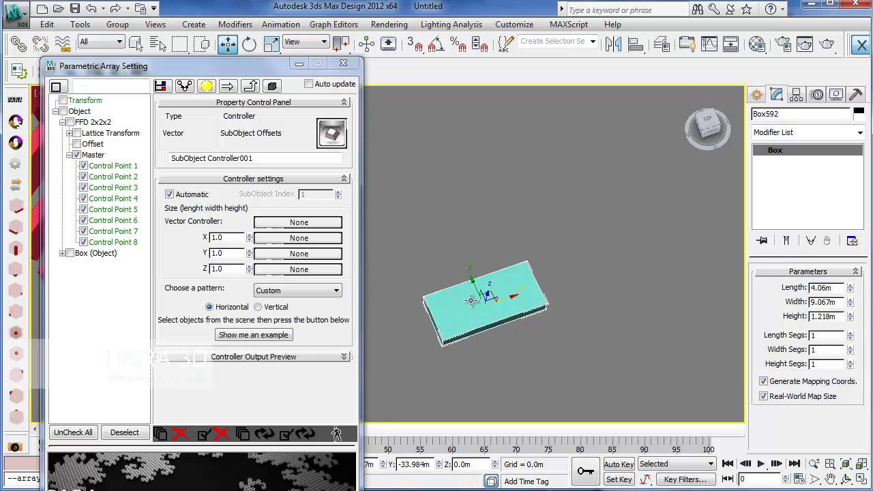
mouse_move(525, 305)
left_mouse_down()
mouse_move(637, 264)
mouse_move(630, 268)
left_mouse_up()
Scale the cloned box along X to about half its width, place it against the first box and deselect it.
left_click(271, 44)
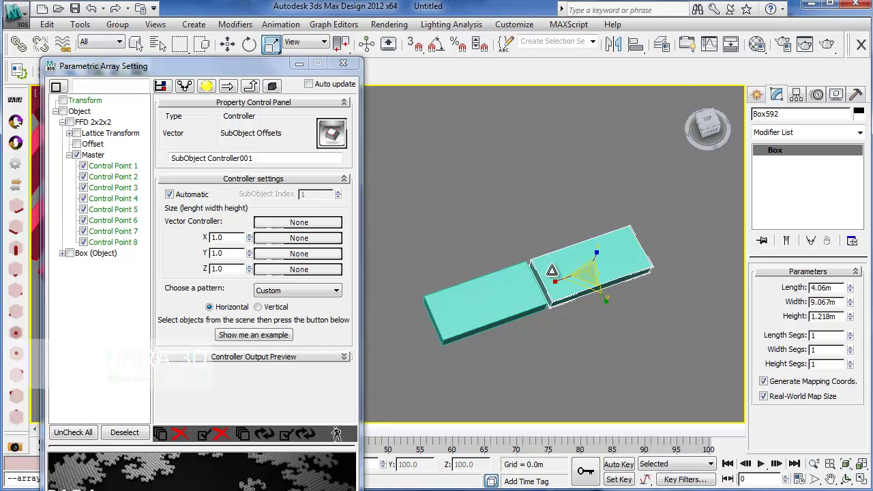
left_click_drag(566, 279, 586, 265)
key("w")
left_click(621, 336)
middle_click_drag(600, 334, 580, 327)
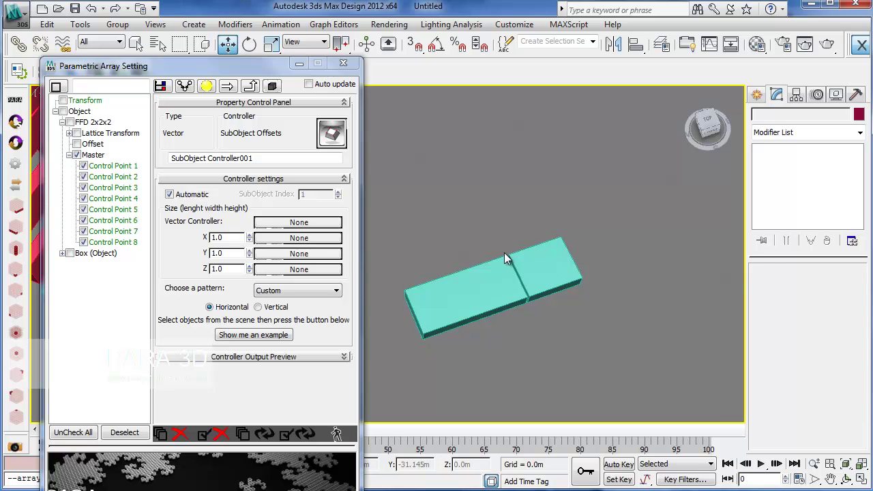
Nudge the half-width box along X so it sits against the first box, and deselect it.
middle_click_drag(535, 326, 528, 329)
left_click(539, 280)
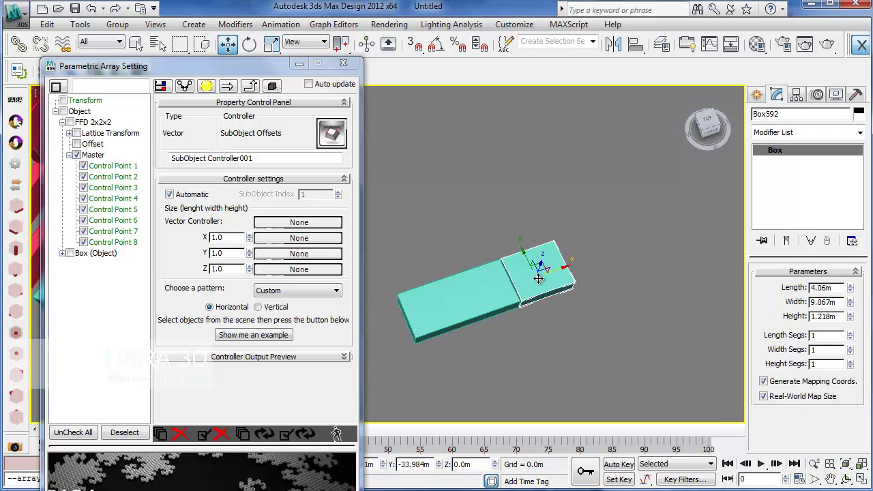
scroll(539, 280, "up", 5)
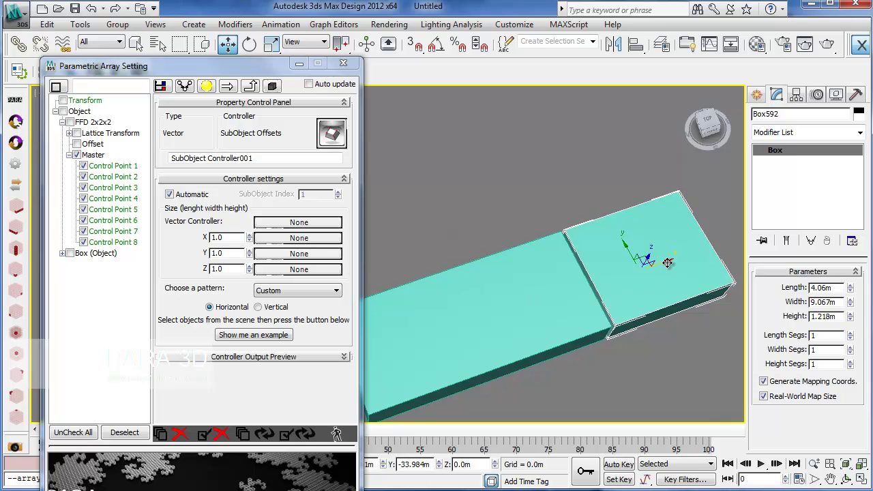
left_click_drag(667, 262, 665, 262)
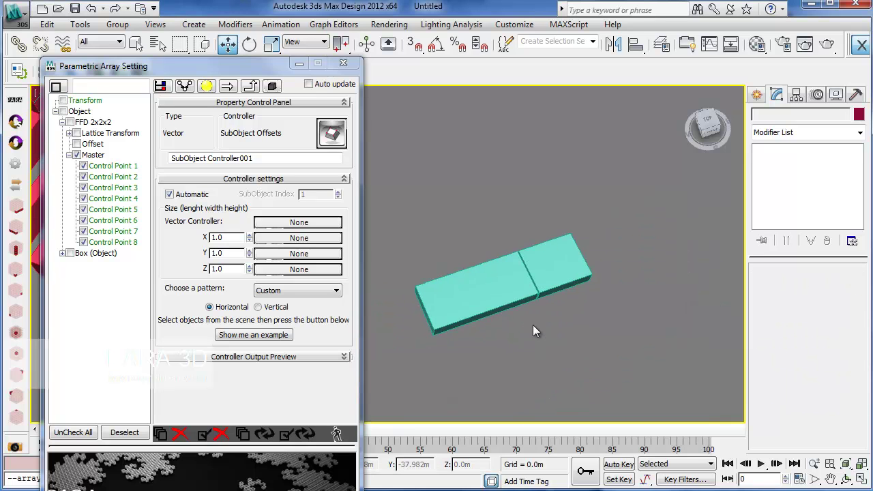
mouse_move(541, 309)
middle_mouse_down()
mouse_move(536, 325)
mouse_move(540, 317)
middle_mouse_up()
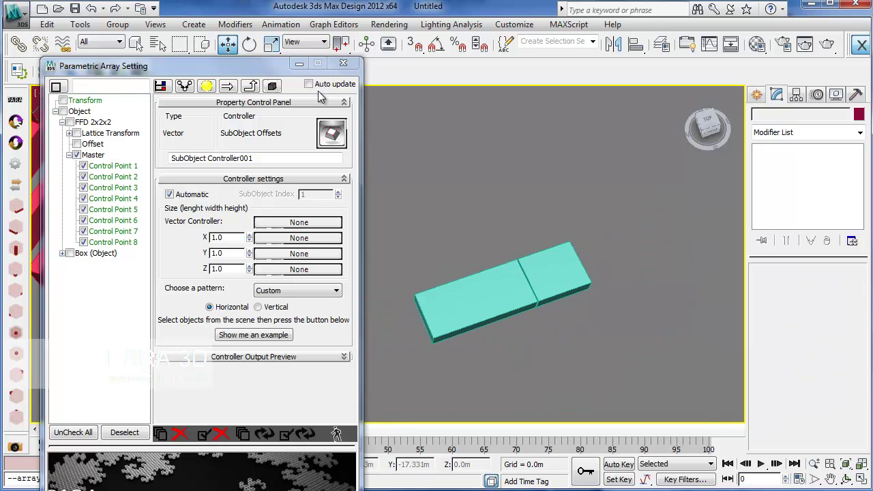
Clone the half-width box as an instance, scale the clone narrower along X and place it next in the row.
left_click(556, 280)
left_click(47, 25)
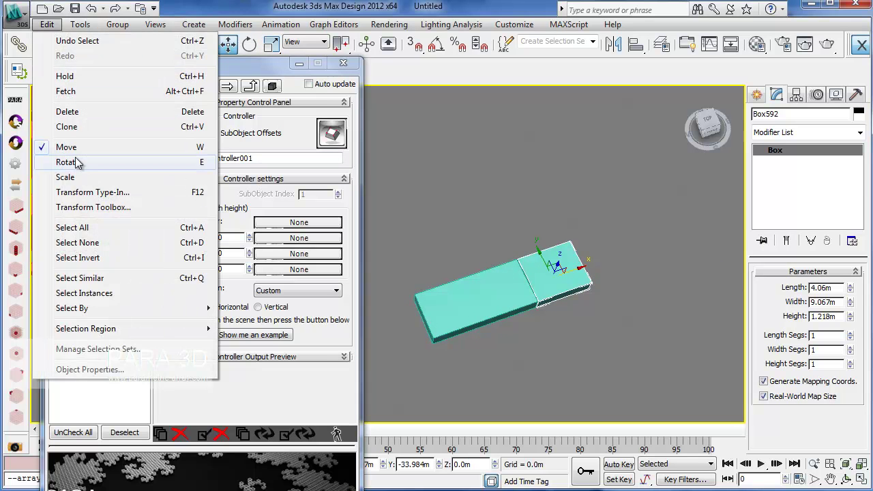
left_click(71, 127)
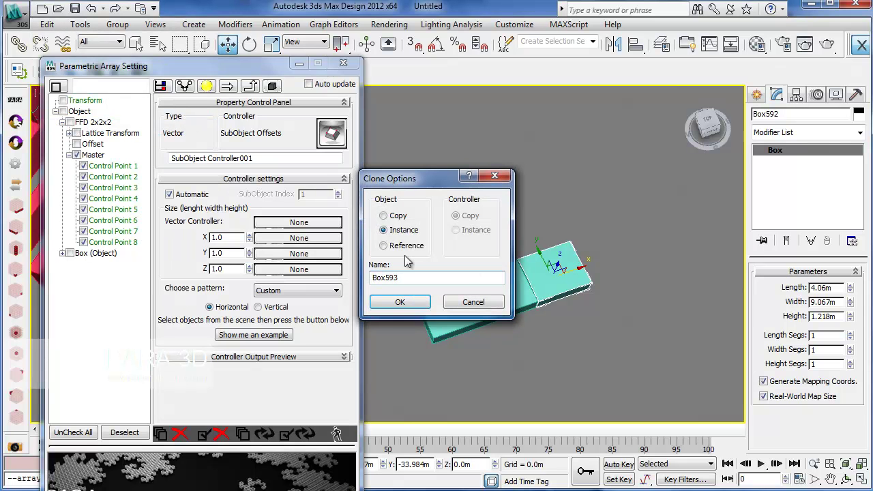
left_click(399, 303)
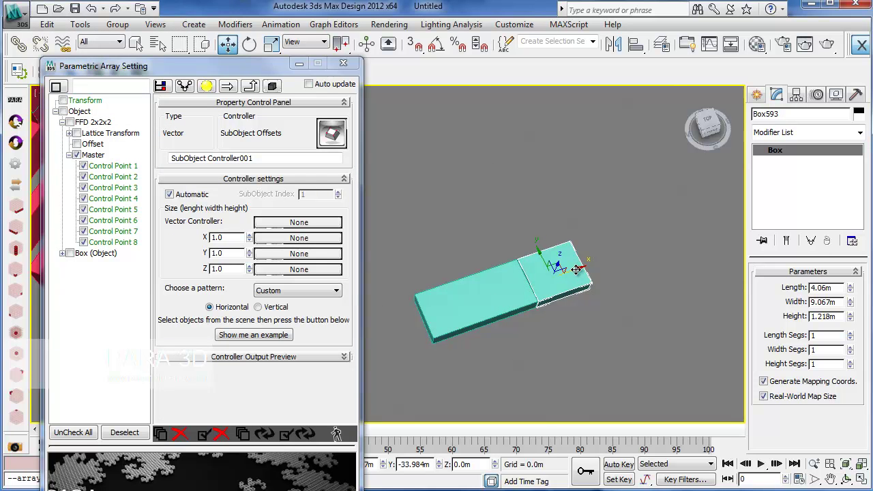
left_click_drag(576, 270, 633, 257)
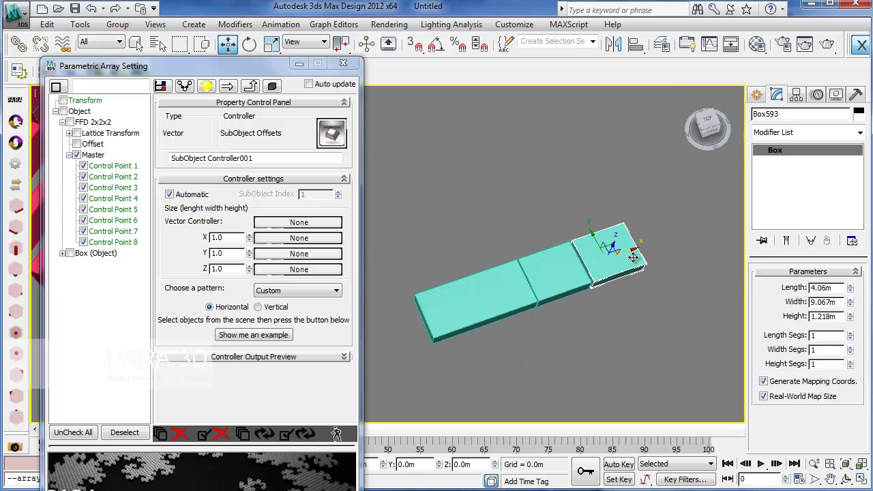
left_click(275, 51)
left_click_drag(577, 270, 594, 265)
key("w")
left_click_drag(646, 259, 620, 253)
left_click(626, 260)
Clone the first full-width box as an instance for the end of the first row.
left_click(481, 298)
left_click(46, 24)
left_click(78, 122)
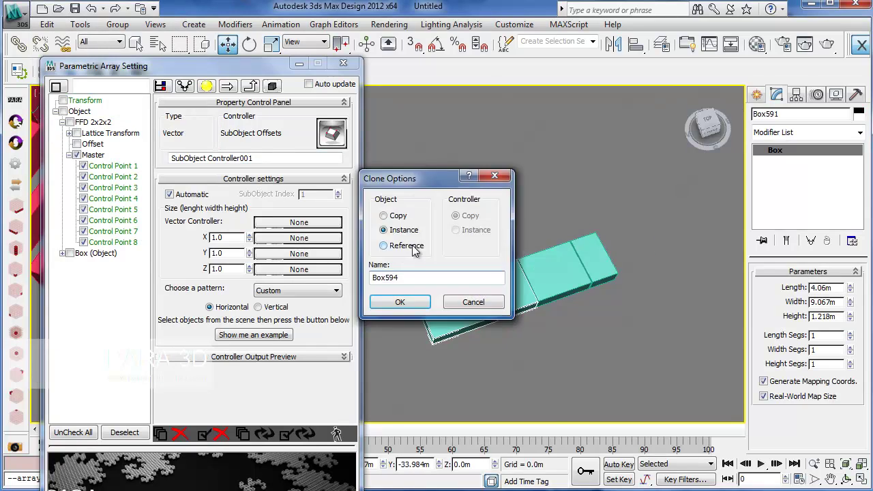
left_click(399, 300)
Scale the box that starts the second row narrower along X and align it with the start of the first row.
scroll(428, 296, "up", 2)
left_click(271, 44)
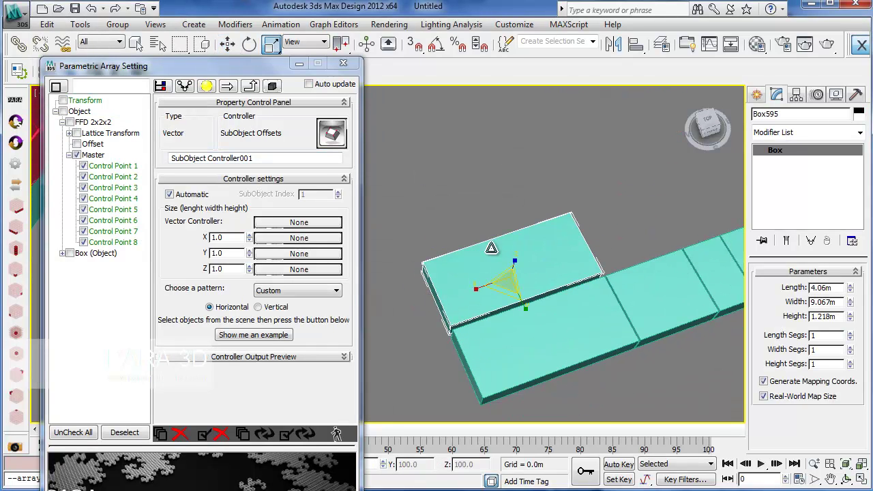
left_click_drag(483, 287, 507, 271)
left_click(228, 44)
left_click(557, 244)
middle_click_drag(556, 244, 512, 244)
left_click(463, 265)
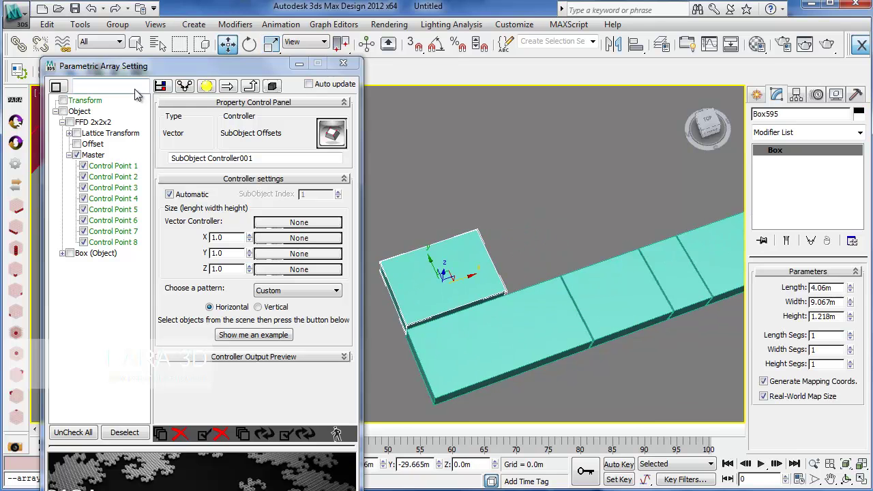
Clone the second row's starting box, move the clone along X and stretch it into a long second box.
key("ctrl+v")
left_click(399, 307)
mouse_move(443, 276)
left_mouse_down()
mouse_move(597, 224)
mouse_move(508, 263)
left_mouse_up()
left_click(271, 45)
middle_click_drag(579, 285, 505, 312)
scroll(505, 312, "down", 3)
left_click(394, 302)
middle_click_drag(393, 302, 416, 281)
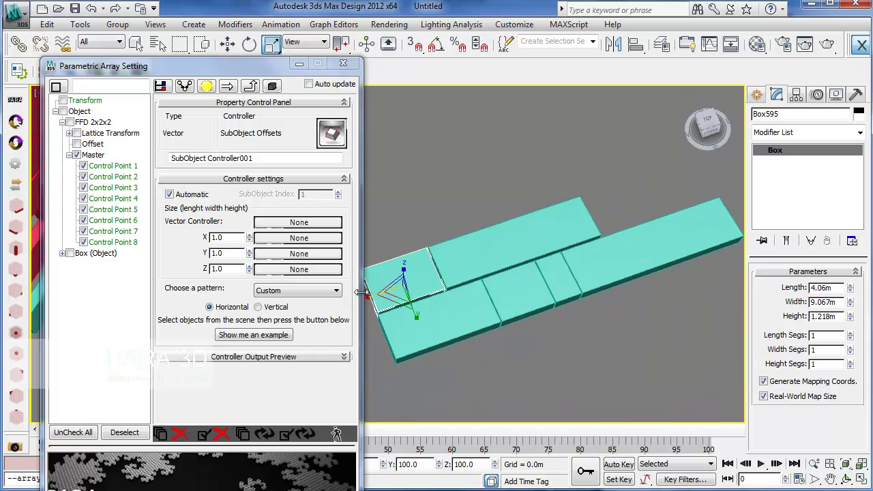
Clone the second row's starting box and place the copy along X after the long box.
key("w")
mouse_move(419, 266)
left_mouse_down("shift")
mouse_move(640, 193)
mouse_move(621, 211)
left_mouse_up("shift")
left_click(438, 319)
key("r")
left_click(414, 276)
key("w")
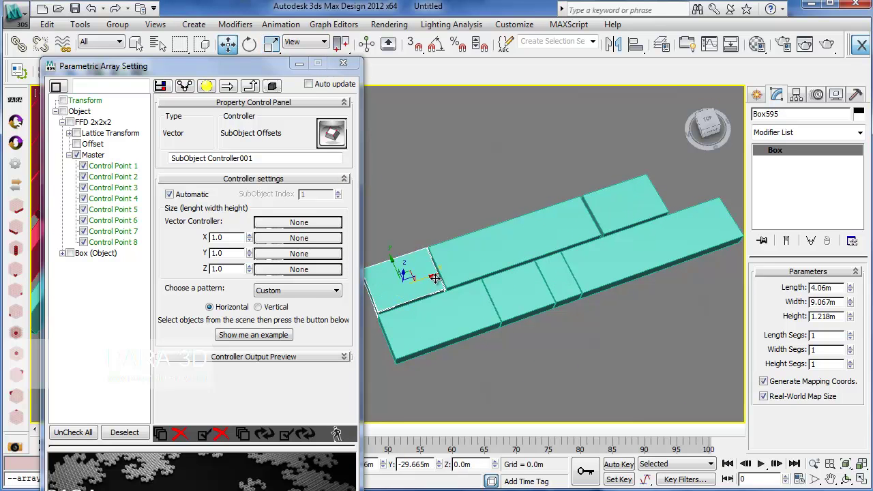
Clone the second row's starting box again to the row's far end, adjust its width along X and close the gap.
left_click_drag(409, 281, 699, 179, "shift")
left_click(440, 312)
middle_click_drag(655, 196, 556, 247)
key("r")
mouse_move(557, 247)
left_mouse_down()
mouse_move(567, 249)
mouse_move(558, 248)
left_mouse_up()
key("w")
left_click_drag(627, 231, 650, 224)
key("r")
left_click_drag(579, 241, 545, 255)
scroll(626, 315, "down", 4)
middle_click_drag(488, 285, 502, 302)
left_click(502, 304)
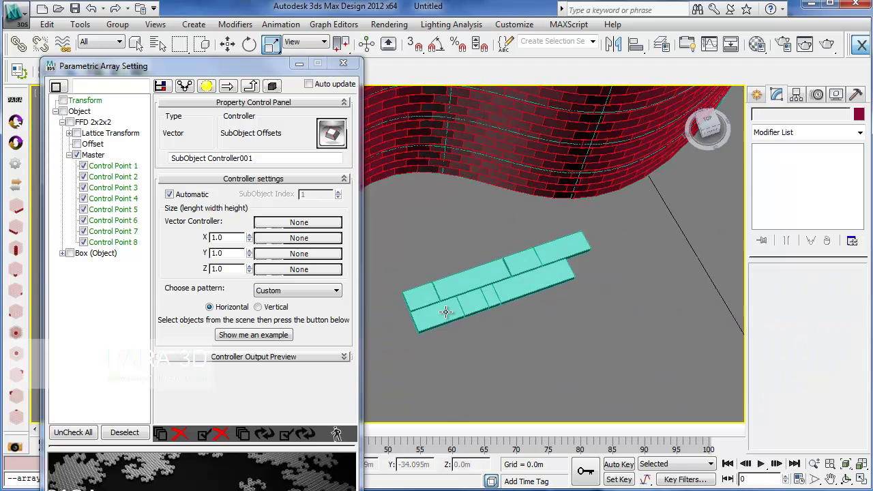
Clone the four boxes of the first row along Y to form a third row above the second.
middle_click_drag(446, 312, 470, 330)
scroll(478, 348, "up", 4)
left_click(487, 370)
key("w")
left_click_drag(484, 344, 451, 278, "shift")
left_click(489, 311)
left_click(554, 349, "ctrl")
left_click_drag(580, 341, 594, 266, "shift")
left_click(439, 309)
Vary the third row by widening its first box, shifting the two narrow boxes along X and shortening the last box.
key("e")
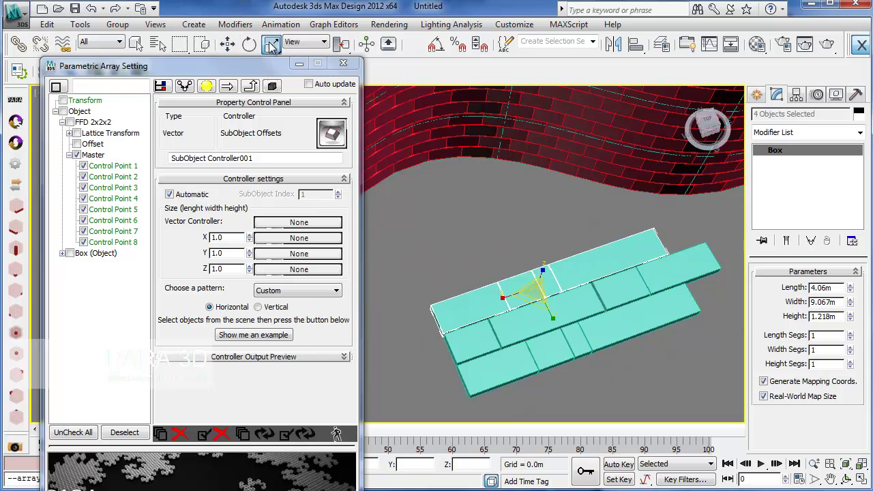
key("r")
left_click(227, 43)
left_click_drag(561, 279, 648, 230)
left_click(622, 249)
left_click(271, 43)
left_click(227, 43)
scroll(610, 288, "up", 3)
left_click(575, 248)
left_click(647, 231, "ctrl")
middle_click_drag(478, 305, 487, 292)
scroll(487, 293, "down", 2)
left_click(515, 350)
middle_click_drag(500, 356, 537, 370)
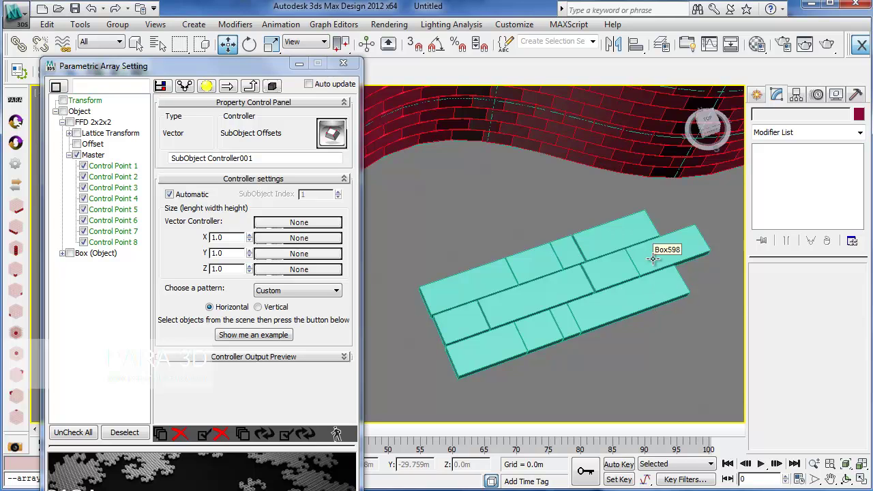
Select the four boxes of the first row and clone them along Y as a fourth row beyond the third.
left_click(604, 305)
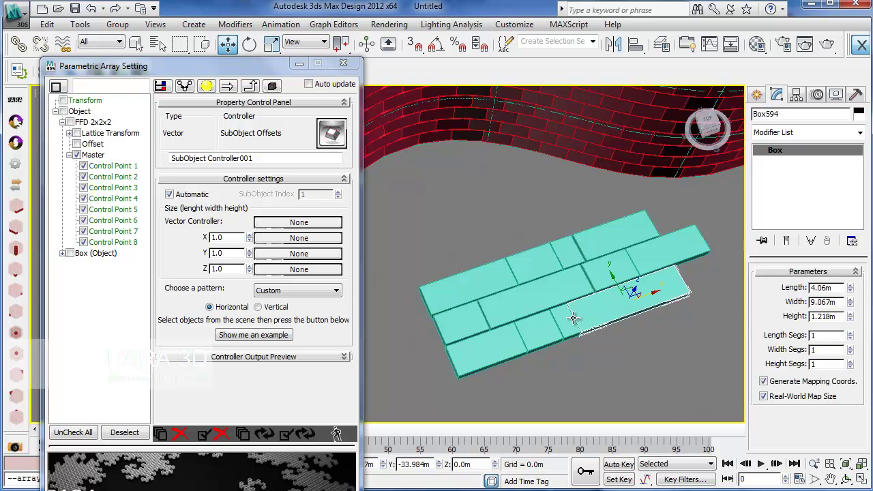
left_click(567, 320, "ctrl")
left_click(547, 330, "ctrl")
left_click(508, 345, "ctrl")
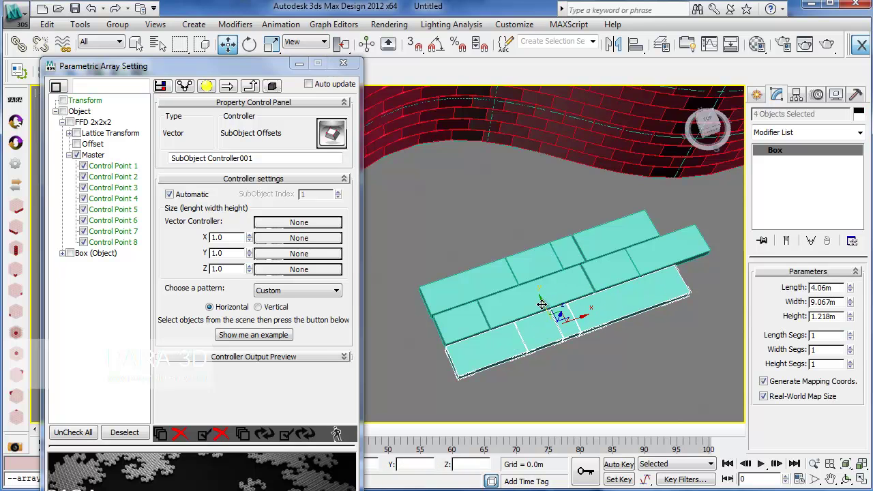
left_click_drag(539, 338, 476, 227)
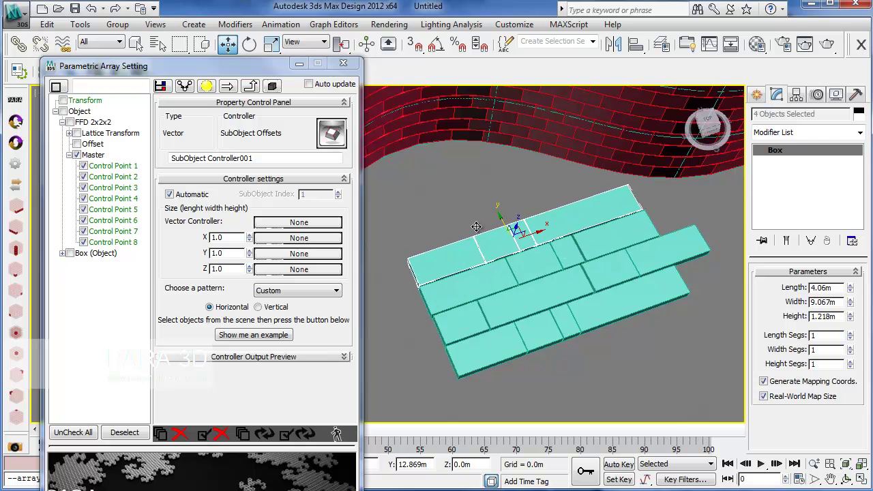
left_click(438, 308)
Select the starting box of each of the four rows and clone them along X to the far end of the rows.
middle_click_drag(593, 345, 551, 344)
left_click(404, 278)
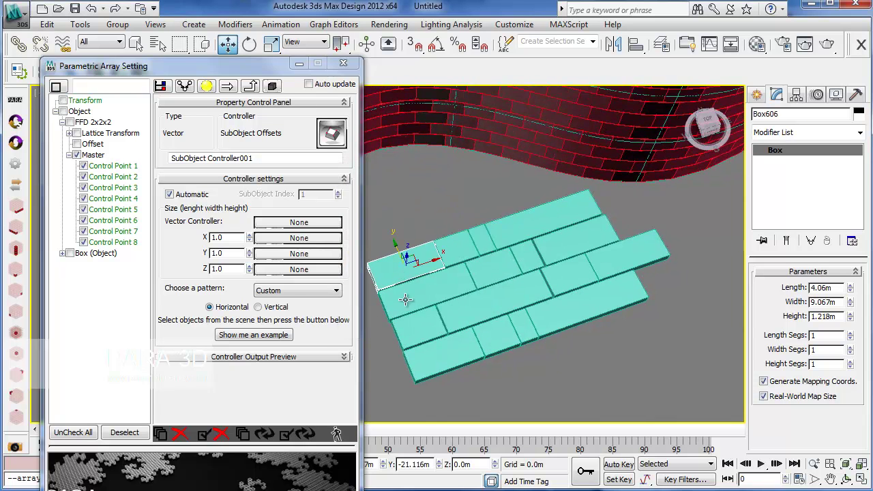
left_click(406, 304, "ctrl")
left_click(416, 335, "ctrl")
left_click(427, 357, "ctrl")
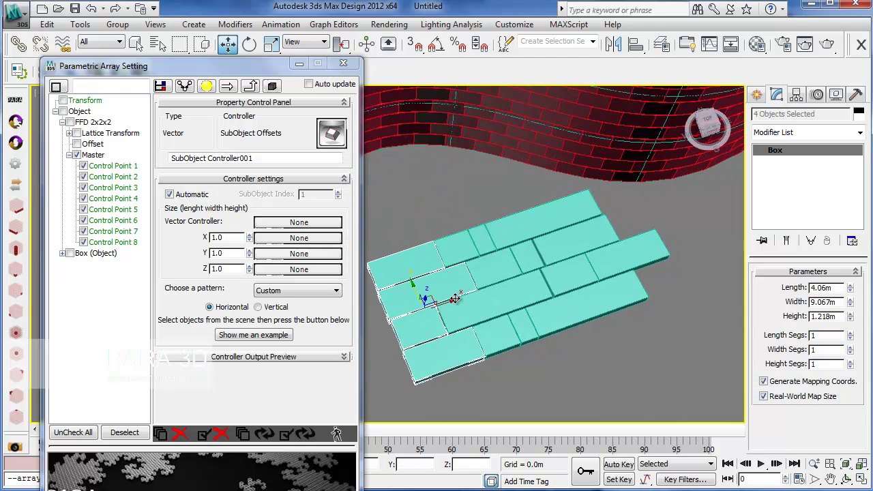
mouse_move(451, 300)
left_mouse_down()
mouse_move(676, 215)
mouse_move(670, 219)
left_mouse_up()
left_click(439, 309)
Select all 20 pattern boxes and move them along Y away from the curved wall.
middle_click_drag(574, 283, 560, 307)
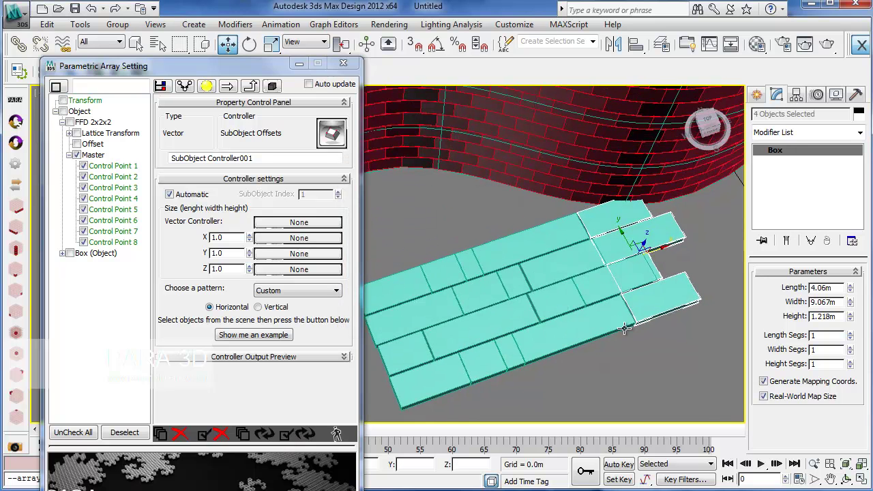
left_click_drag(594, 365, 394, 231)
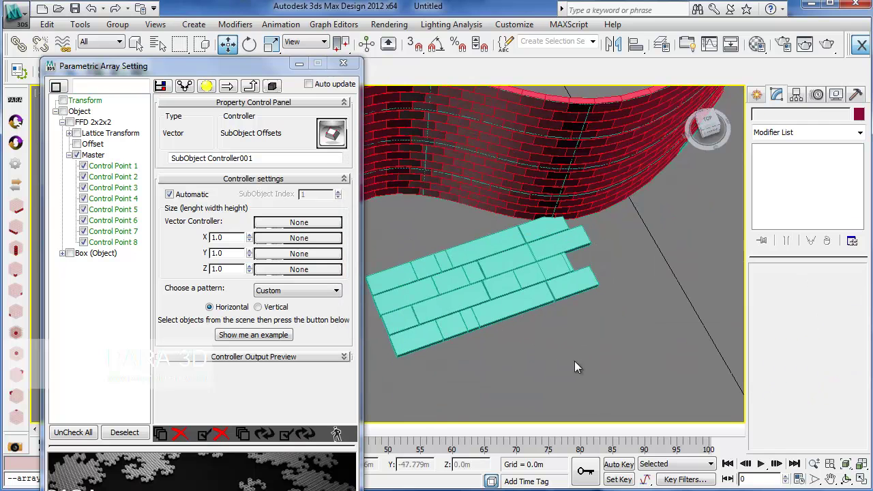
left_click_drag(575, 362, 396, 238)
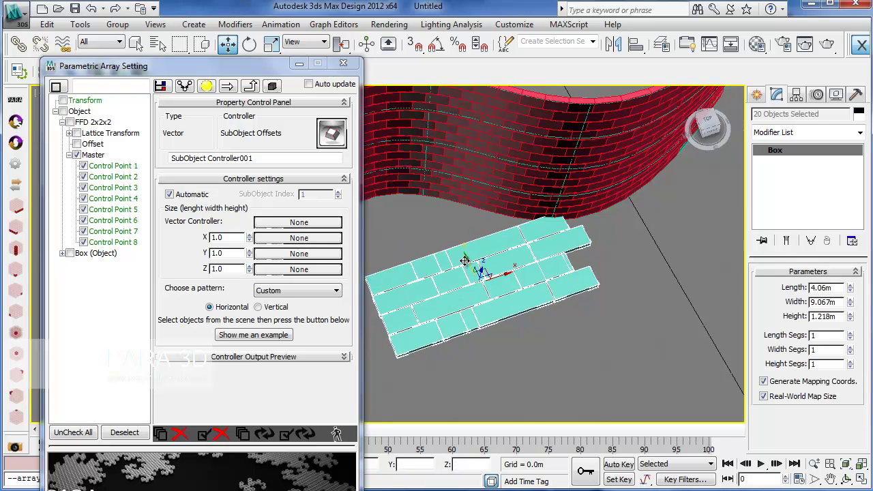
left_click_drag(470, 265, 493, 318)
left_click(495, 268)
Select the four cloned end boxes and move them along X until they clear the longest row.
scroll(538, 317, "up", 2)
middle_click_drag(549, 314, 498, 292)
left_click_drag(592, 292, 541, 233)
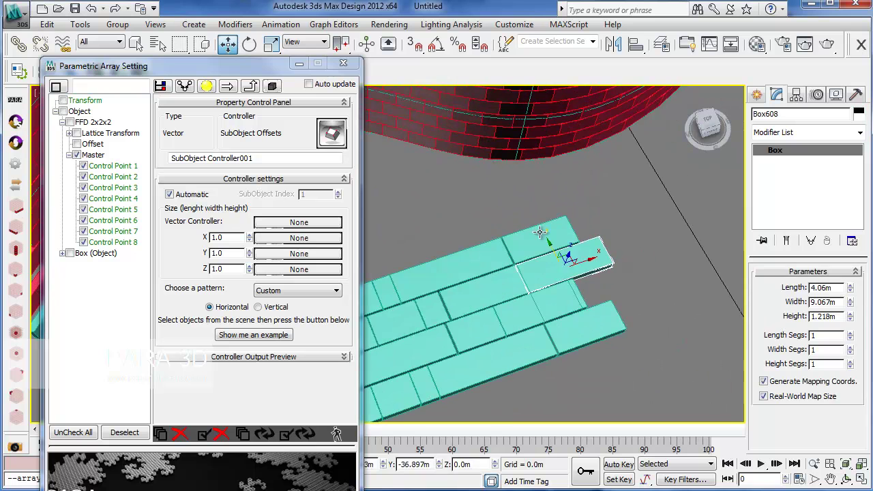
left_click(577, 325, "ctrl")
left_click_drag(585, 274, 619, 253)
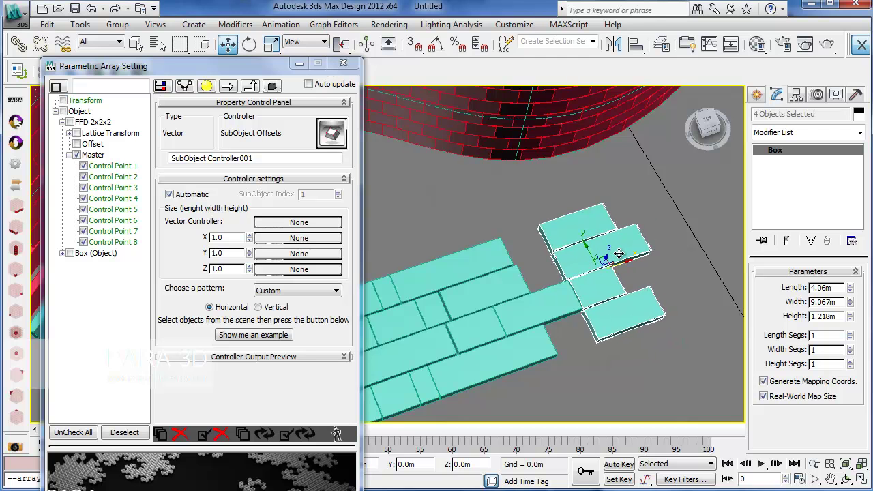
middle_click_drag(585, 312, 624, 269)
Widen the third row's last box before the end column along X and position it to fill the gap.
left_click(528, 251)
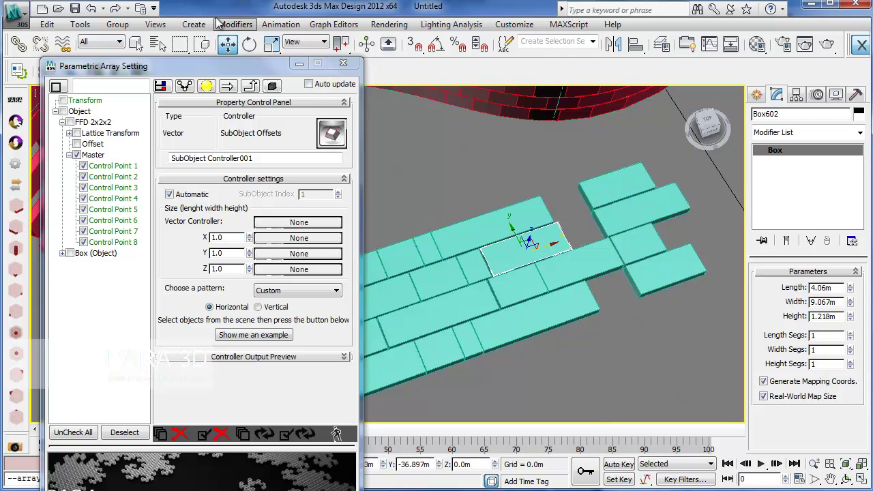
left_click(271, 45)
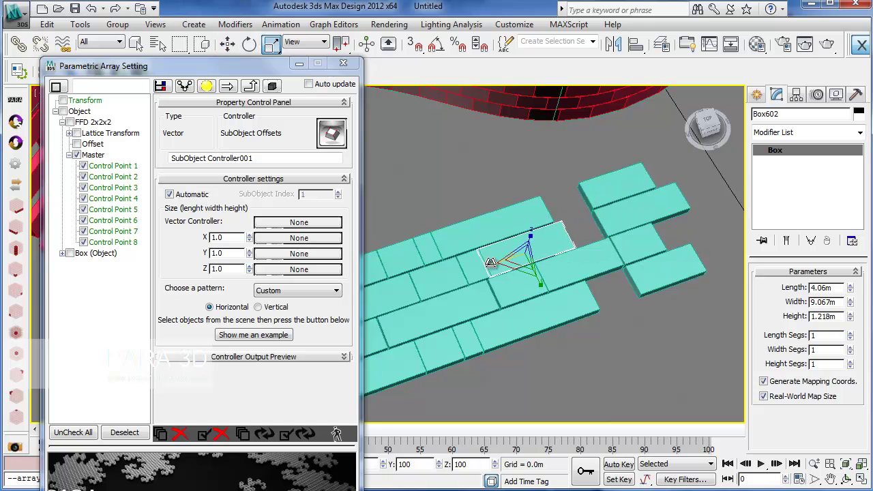
left_click_drag(478, 266, 469, 270)
key("w")
left_click_drag(553, 246, 572, 240)
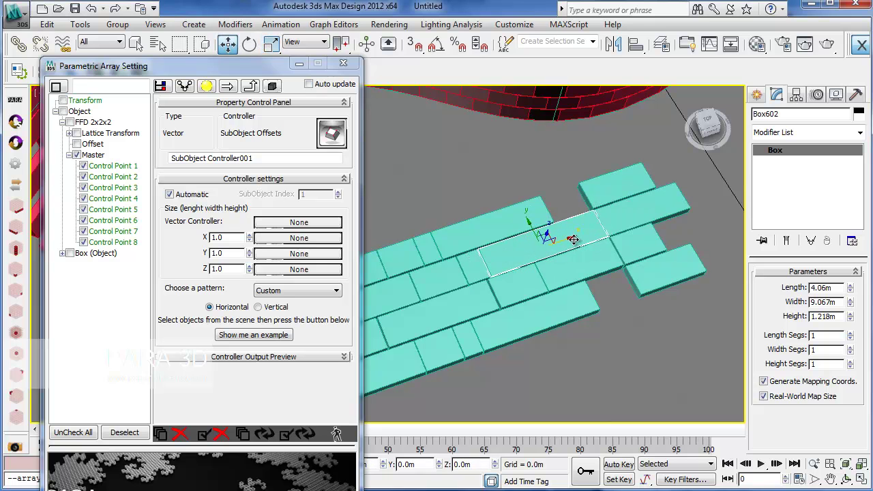
left_click(272, 47)
left_click_drag(510, 256, 514, 255)
Stretch the long boxes before the end column in the first and fourth rows along X to reach the end boxes.
left_click(511, 331)
left_click_drag(509, 330, 483, 340)
left_click(226, 45)
left_click(272, 44)
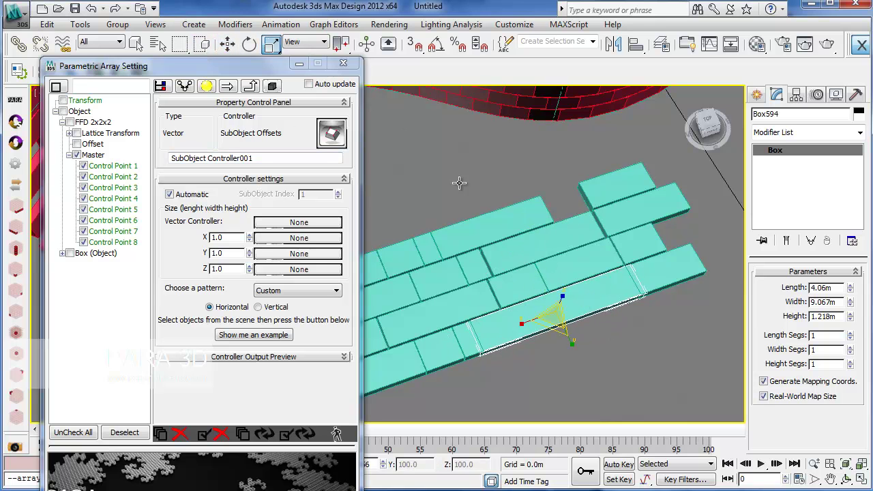
left_click_drag(529, 319, 527, 294)
left_click(502, 225)
left_click_drag(473, 238, 528, 219)
left_click(227, 44)
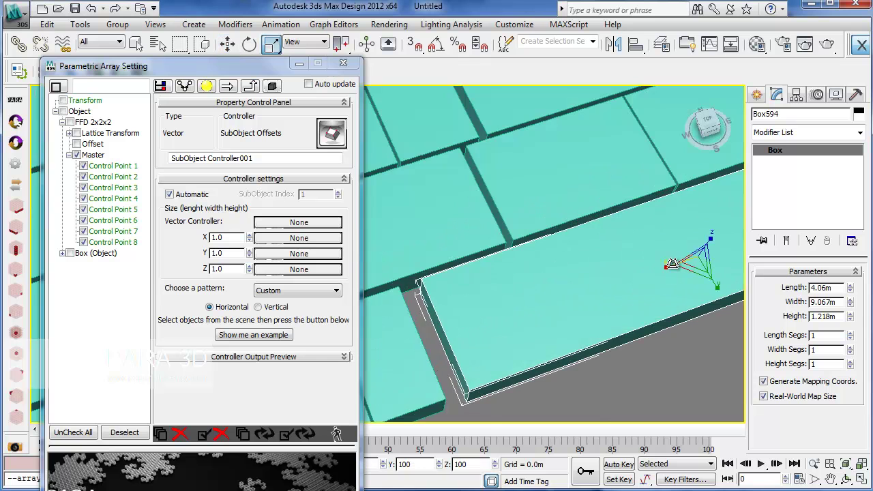
Fine-tune the X scale of the first row's long box so it meets the neighbouring boxes at both ends.
left_click_drag(677, 264, 667, 263)
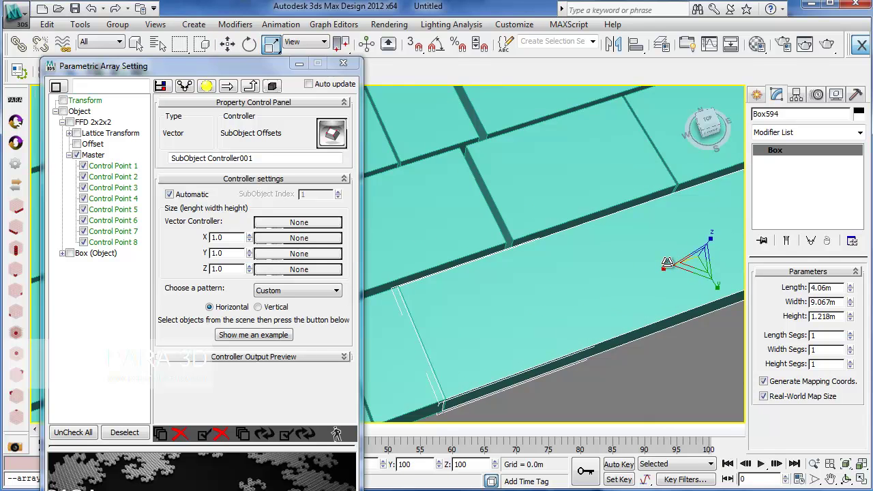
scroll(532, 266, "down", 5)
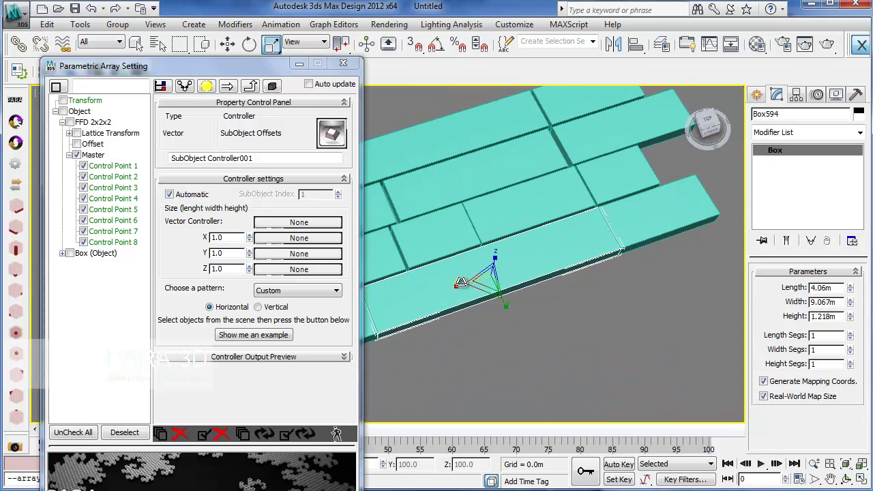
left_click_drag(462, 283, 465, 284)
scroll(586, 305, "down", 6)
scroll(554, 317, "up", 3)
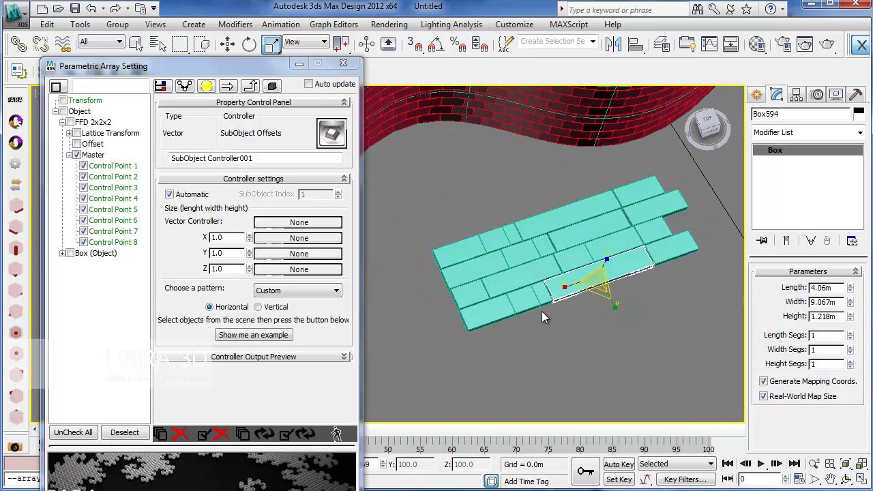
middle_click_drag(590, 315, 566, 321)
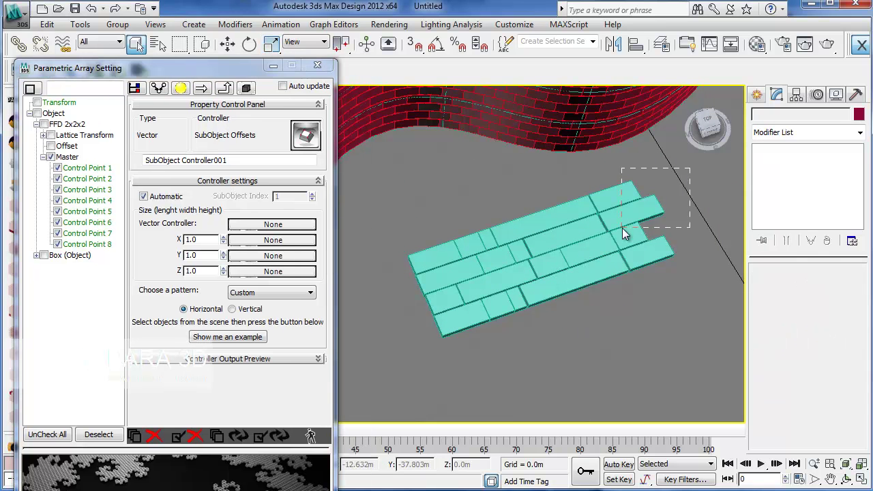
Select all 20 example boxes and register them as the Custom pattern's example, confirming the base grid size.
left_click_drag(399, 357, 398, 357)
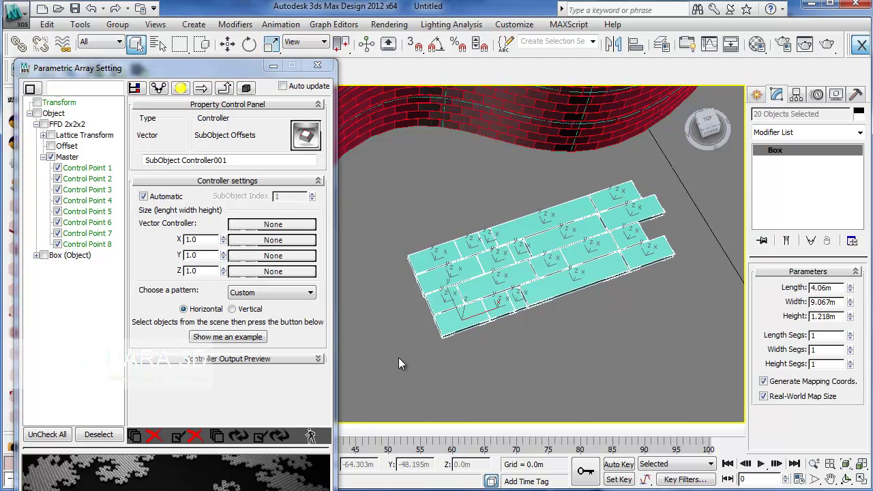
left_click(230, 343)
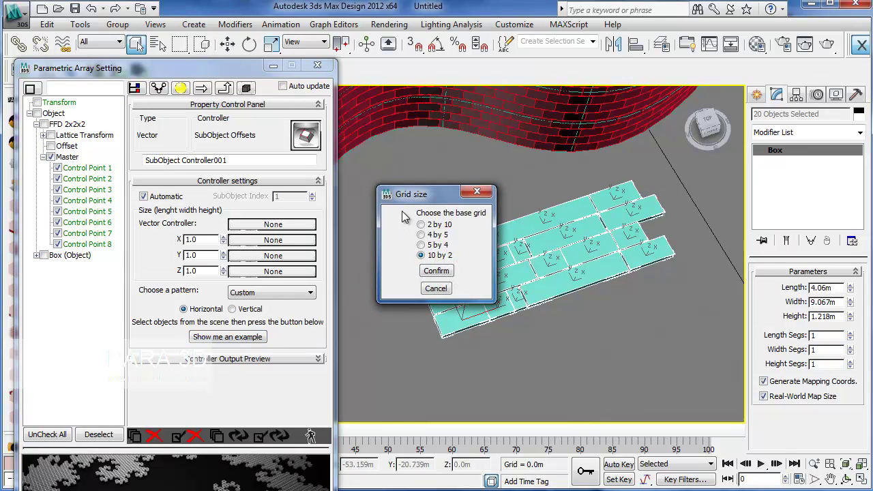
left_click_drag(409, 197, 377, 210)
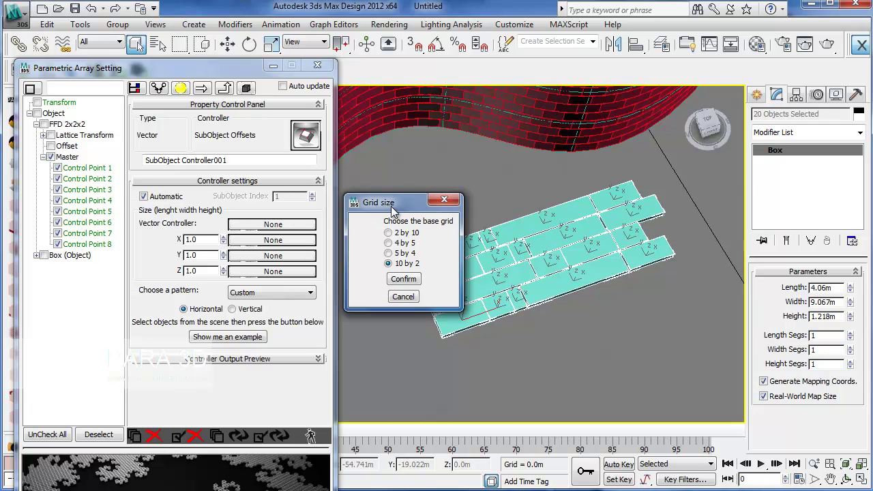
left_click_drag(392, 211, 324, 183)
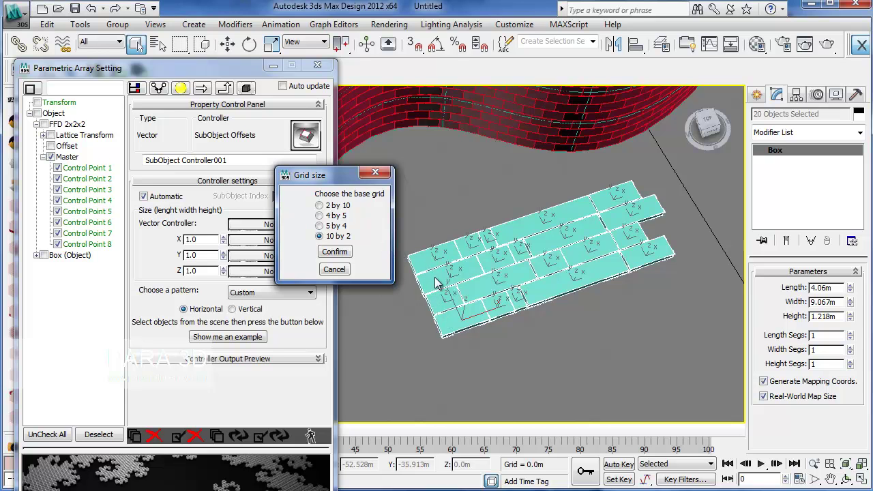
left_click(335, 252)
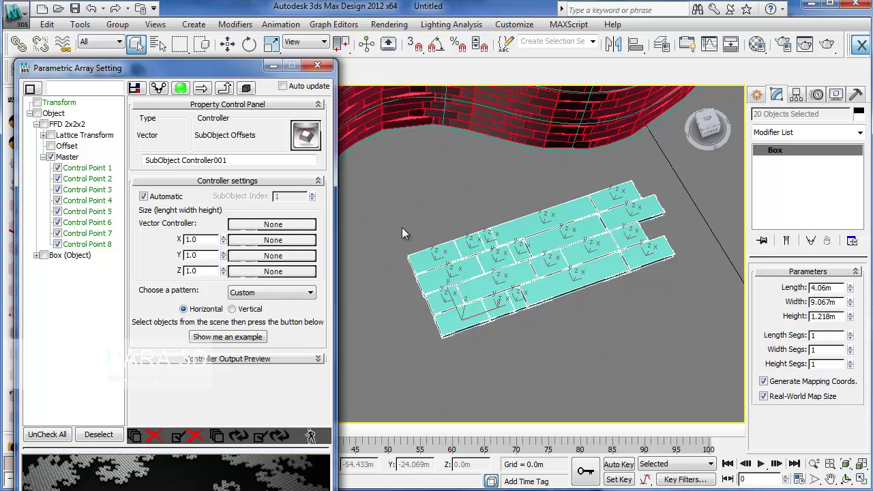
Examine the custom brick pattern on the curved wall from the front and from above.
middle_click_drag(405, 225, 522, 218)
left_click(522, 219)
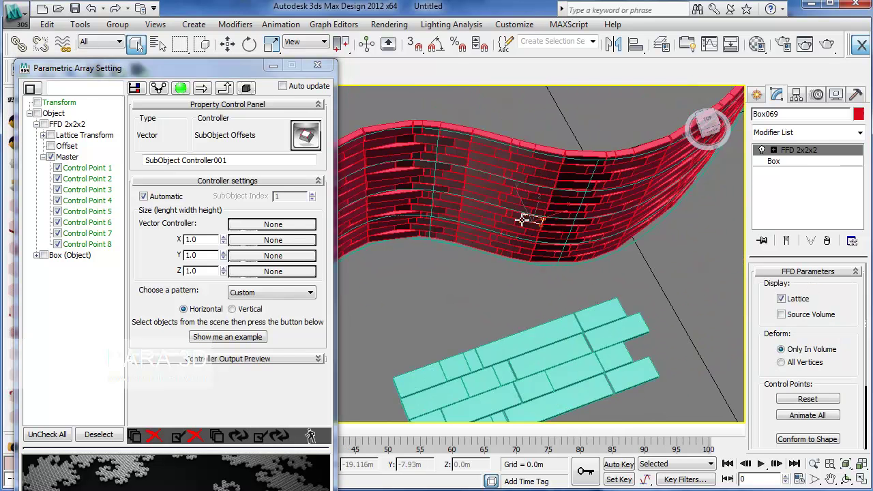
left_click(846, 478)
left_click_drag(412, 259, 432, 298)
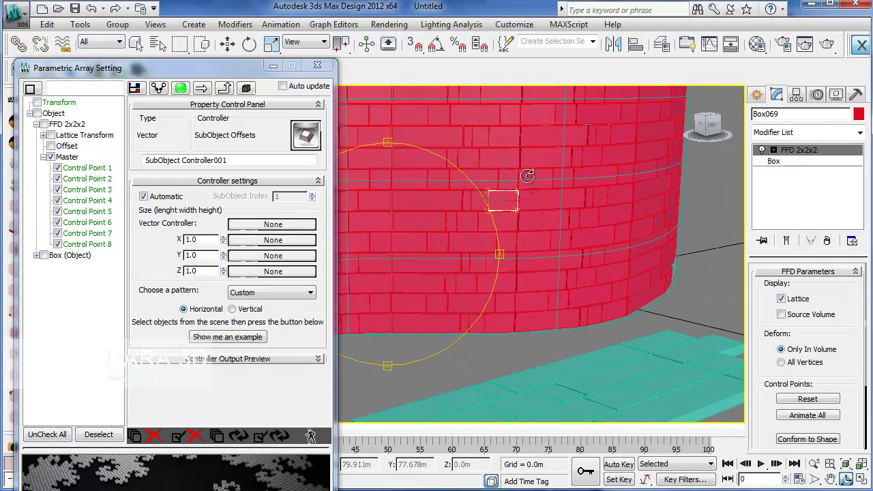
left_click_drag(427, 260, 419, 290)
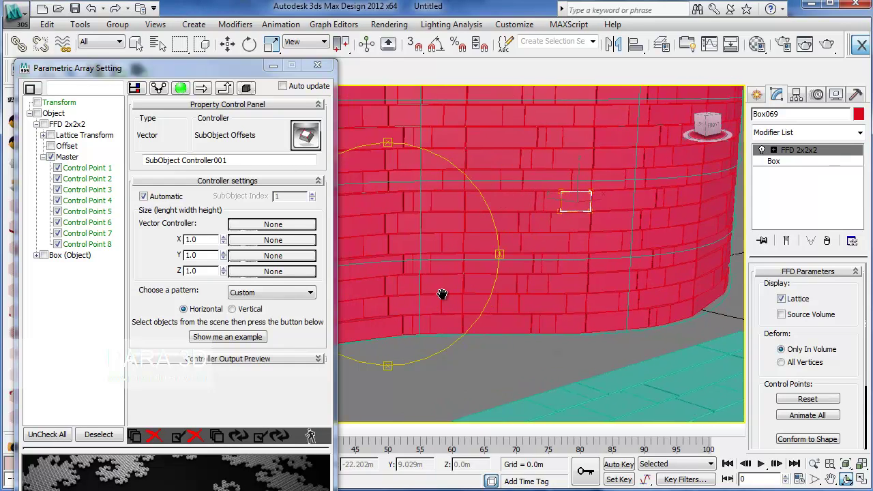
scroll(442, 294, "down", 2)
left_click_drag(405, 291, 413, 273)
left_click_drag(409, 205, 433, 307)
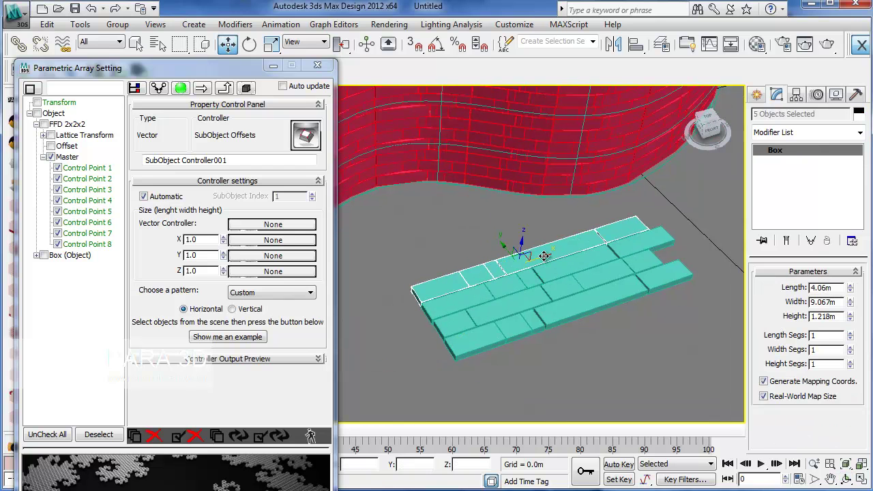
Stagger the two example rows nearest the wall, shifting the nearest row's five boxes toward negative X and the next row's five toward positive X.
left_click_drag(544, 255, 538, 258)
left_click(461, 305)
left_click(512, 286, "ctrl")
left_click(529, 283, "ctrl")
left_click(573, 266, "ctrl")
left_click(633, 244, "ctrl")
left_click_drag(564, 271, 581, 265)
Select the five boxes of the third row from the wall and shift them about 4.67 m toward negative X.
left_click(459, 324)
left_click(497, 306, "ctrl")
left_click(566, 285, "ctrl")
left_click(609, 272, "ctrl")
left_click(644, 263, "ctrl")
left_click_drag(587, 282, 558, 290)
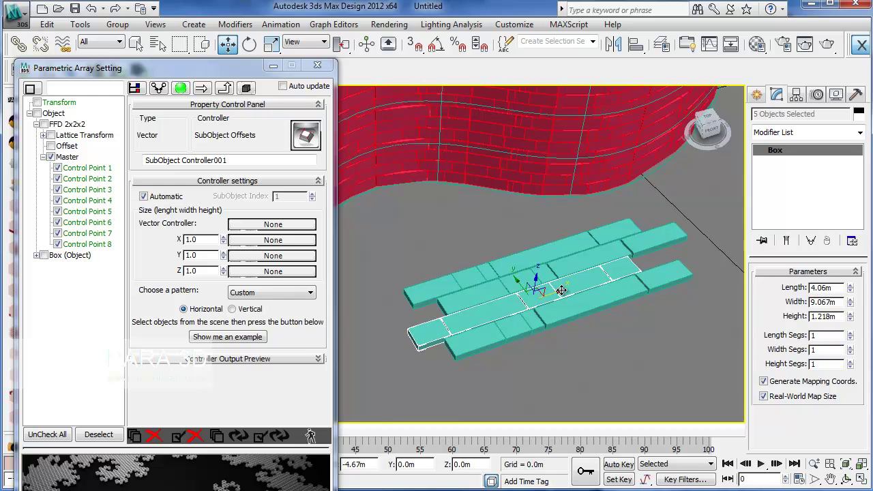
Select all 20 staggered boxes and apply them as the pattern example with a 5 by 4 base grid.
left_click(588, 364)
scroll(626, 306, "down", 2)
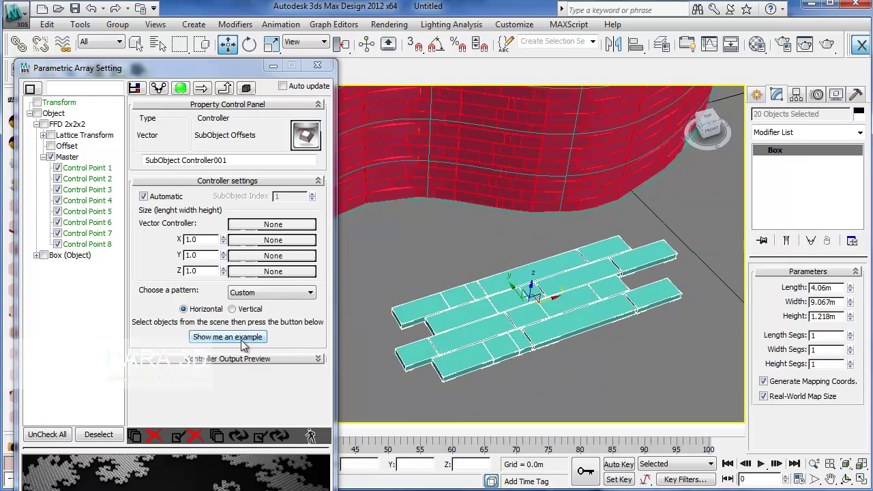
left_click(227, 337)
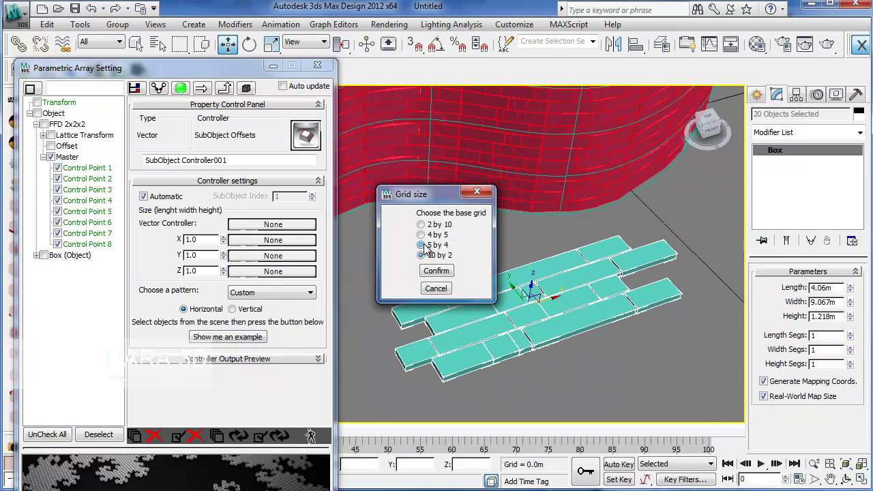
left_click(435, 271)
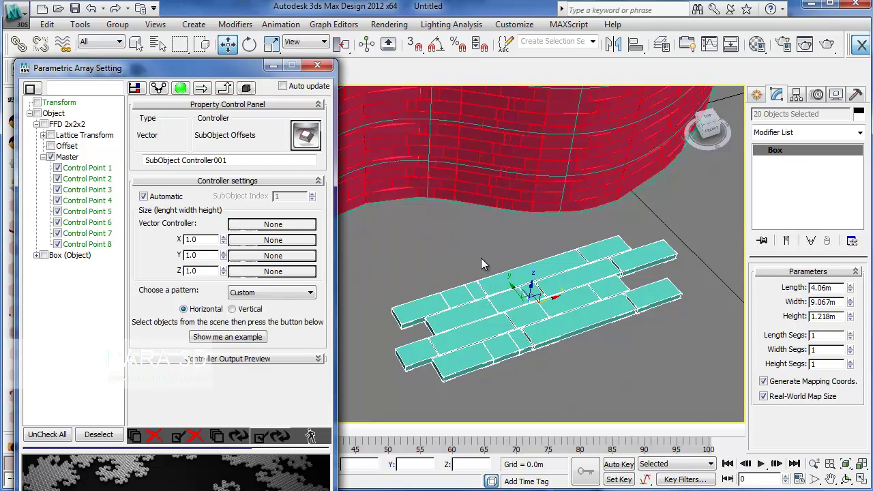
middle_click_drag(443, 234, 477, 330, "alt")
scroll(503, 333, "up", 5)
scroll(504, 334, "down", 4)
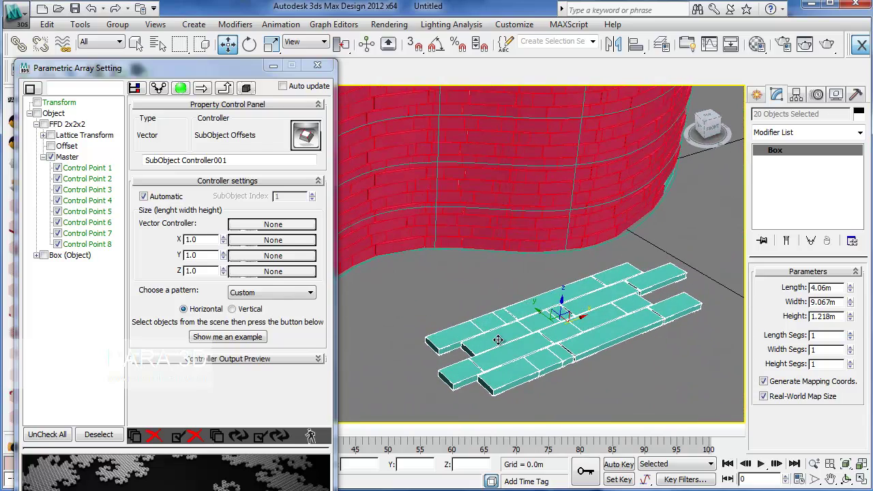